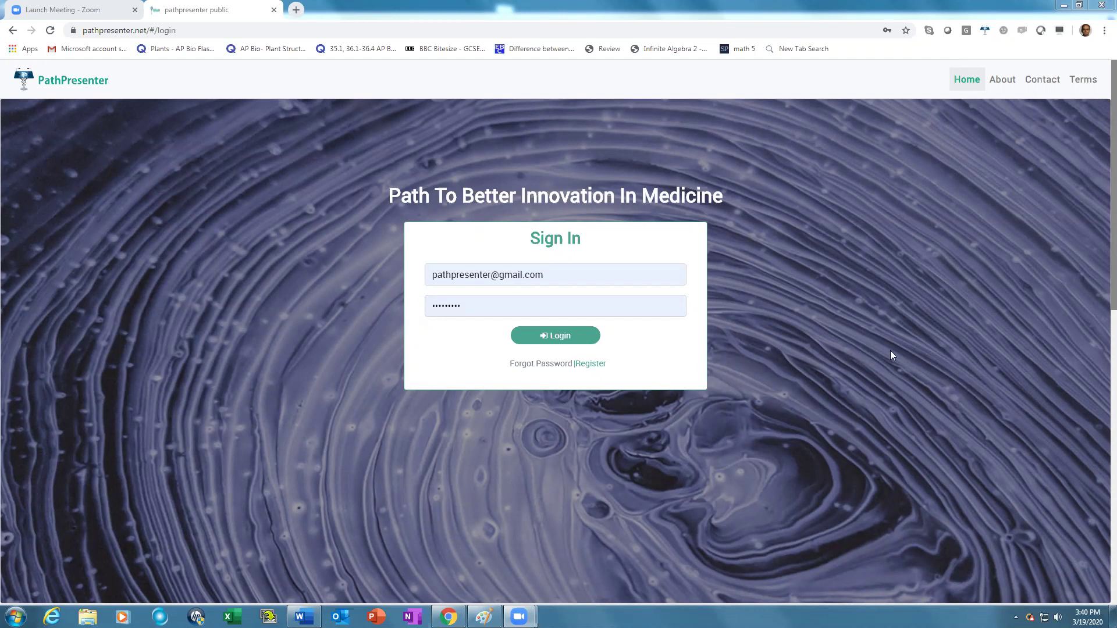
Log in to PathPresenter and open My SlideBox, listing its 24 slide records.
{"action": "left_click", "coordinate": [564, 337]}
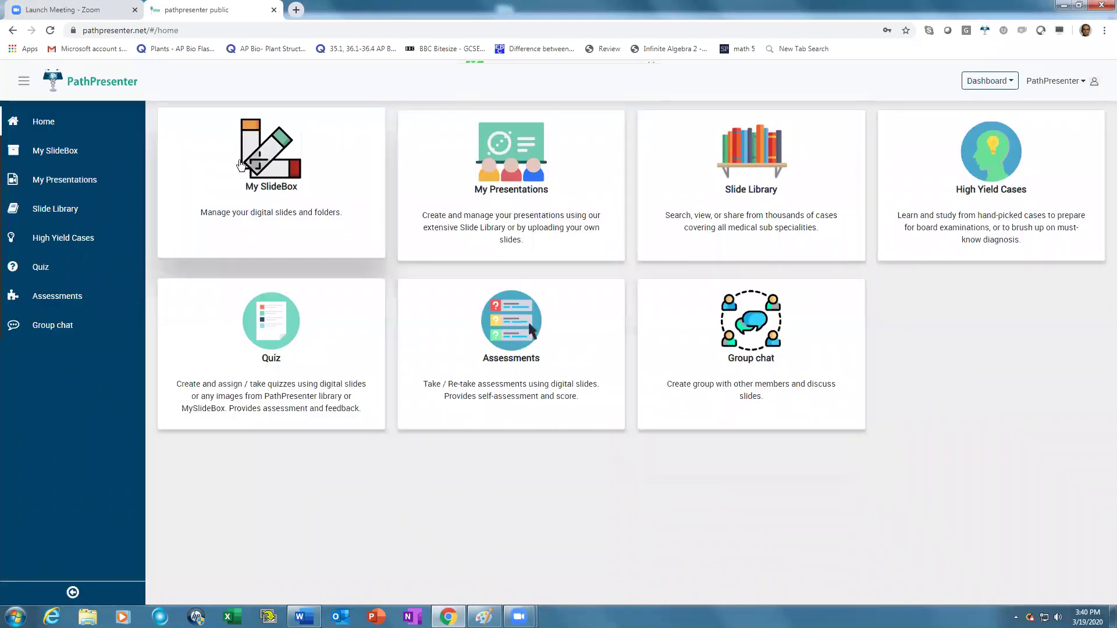
{"action": "left_click", "coordinate": [250, 166]}
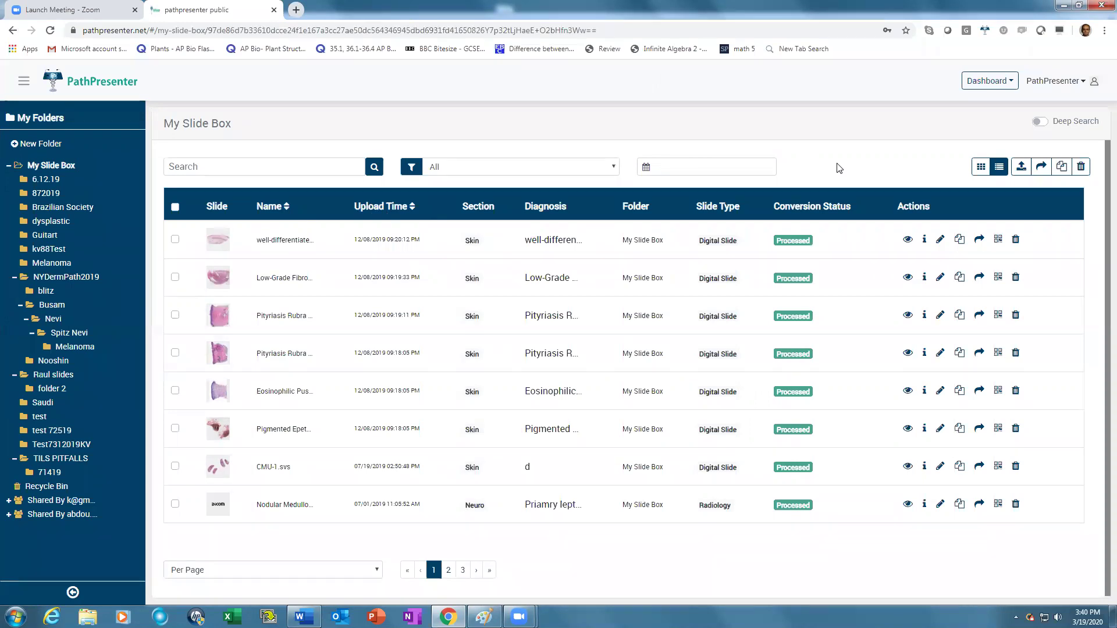
Go from the dashboard to My Presentations and start a new blank presentation.
{"action": "left_click", "coordinate": [73, 593]}
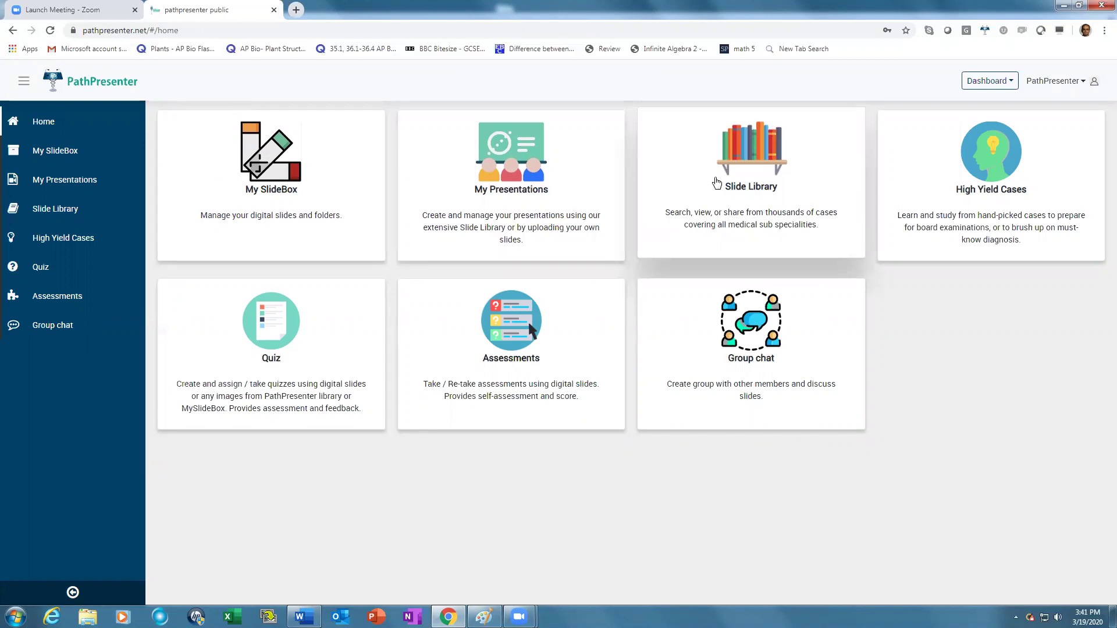
{"action": "left_click", "coordinate": [521, 162]}
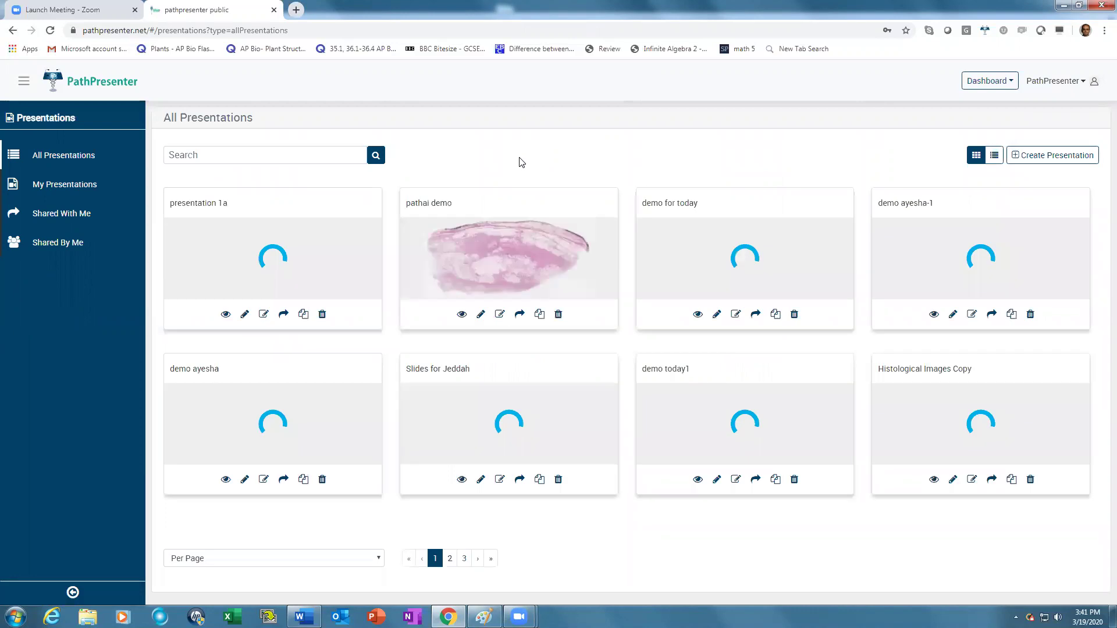
{"action": "left_click", "coordinate": [1038, 159]}
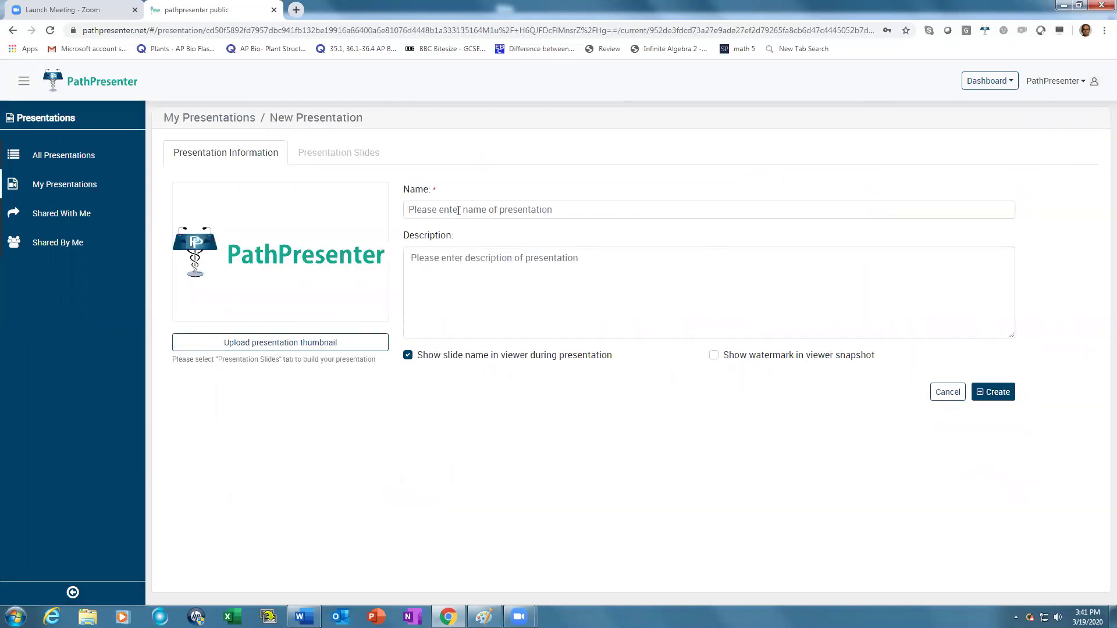
Create presentation 'demo today now' with slide names hidden in the viewer, and begin importing slides.
{"action": "left_click", "coordinate": [458, 211]}
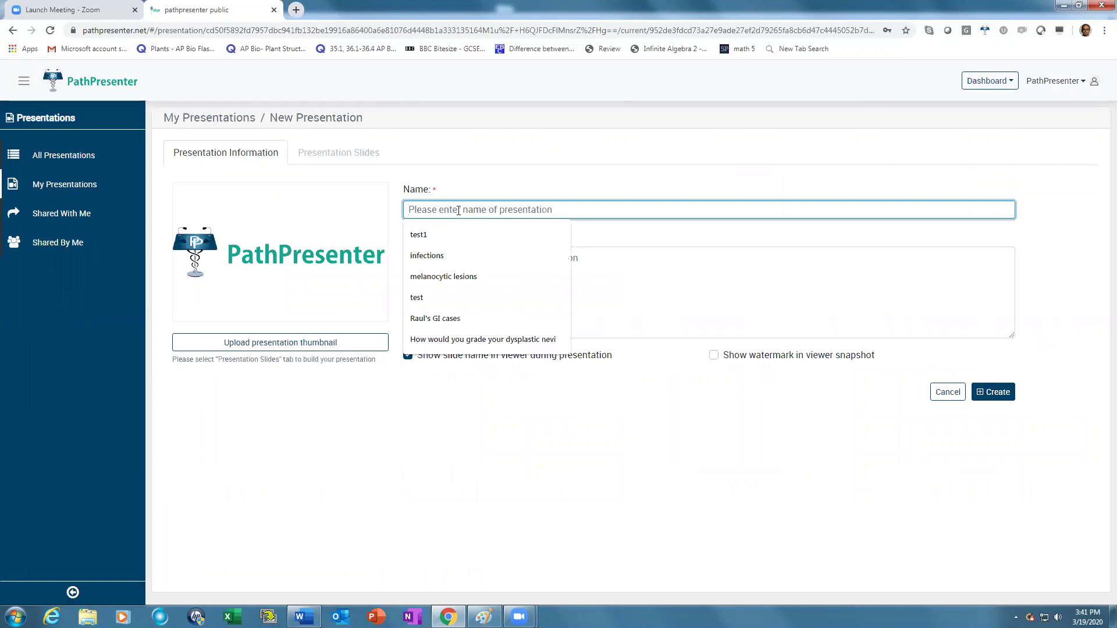
{"action": "type", "text": "demo today now"}
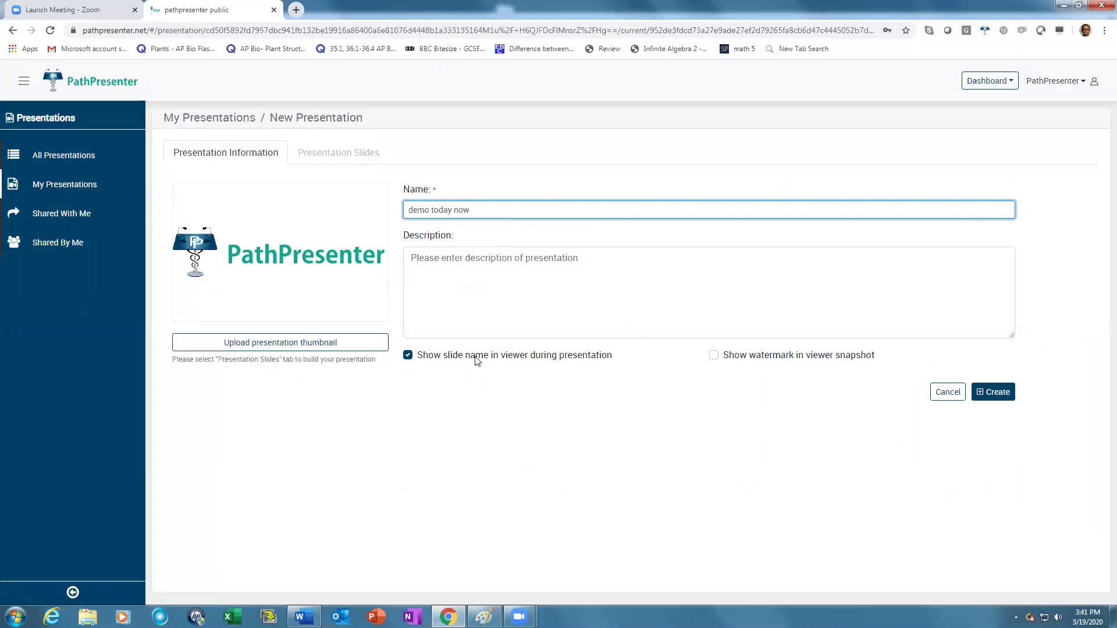
{"action": "left_click", "coordinate": [408, 356]}
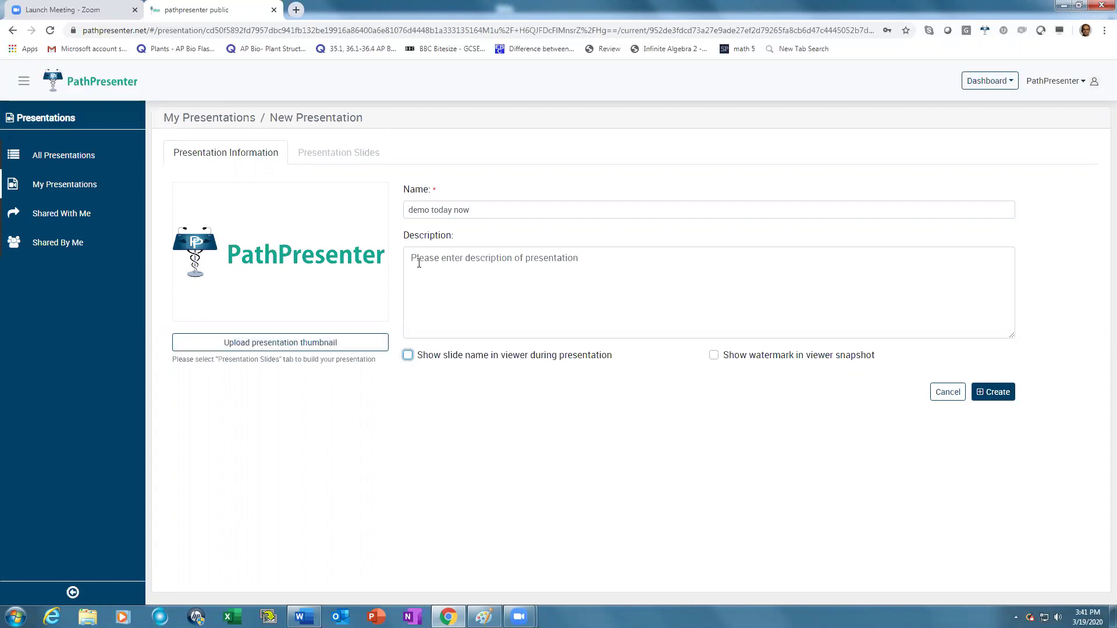
{"action": "left_click", "coordinate": [998, 393]}
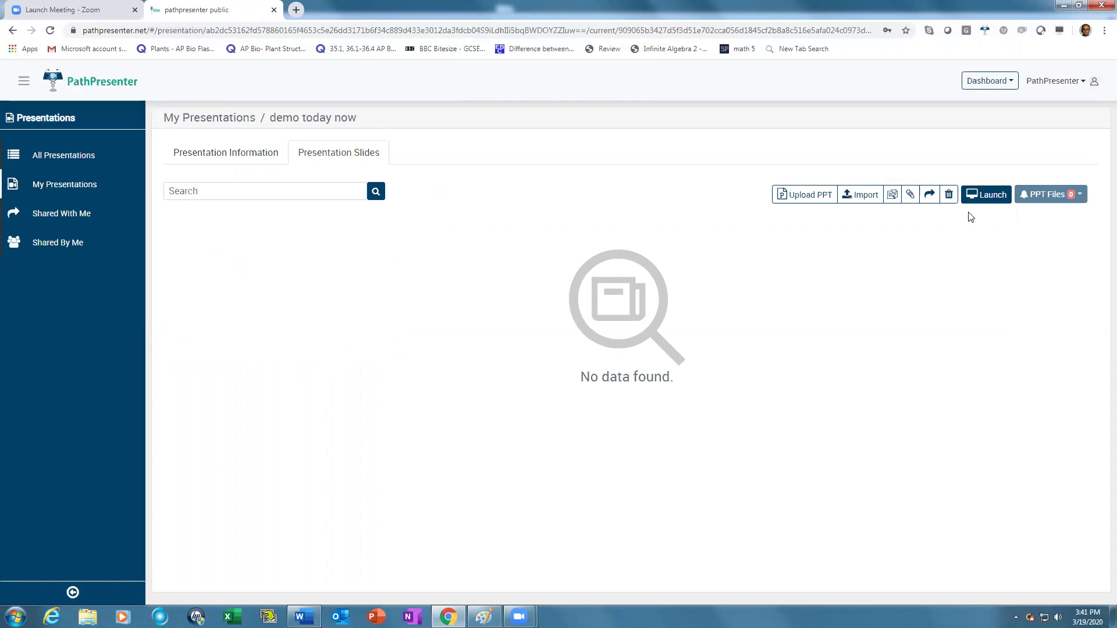
{"action": "left_click", "coordinate": [855, 196]}
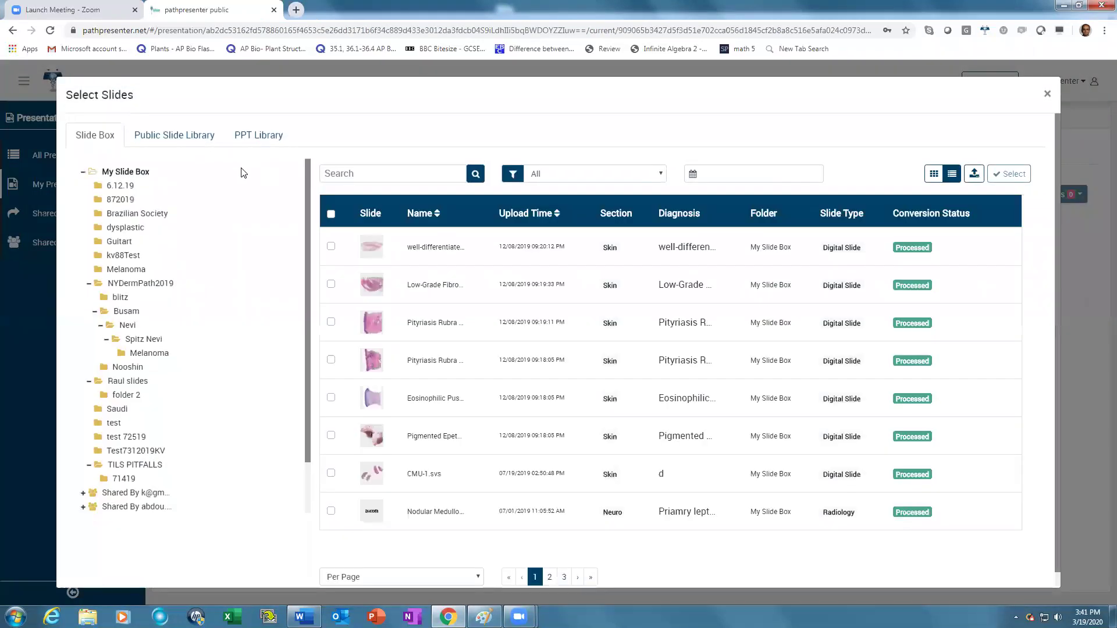
Search the public slide library for Lobomycosis, preview the first result, and add it as slide 1.
{"action": "left_click", "coordinate": [154, 137]}
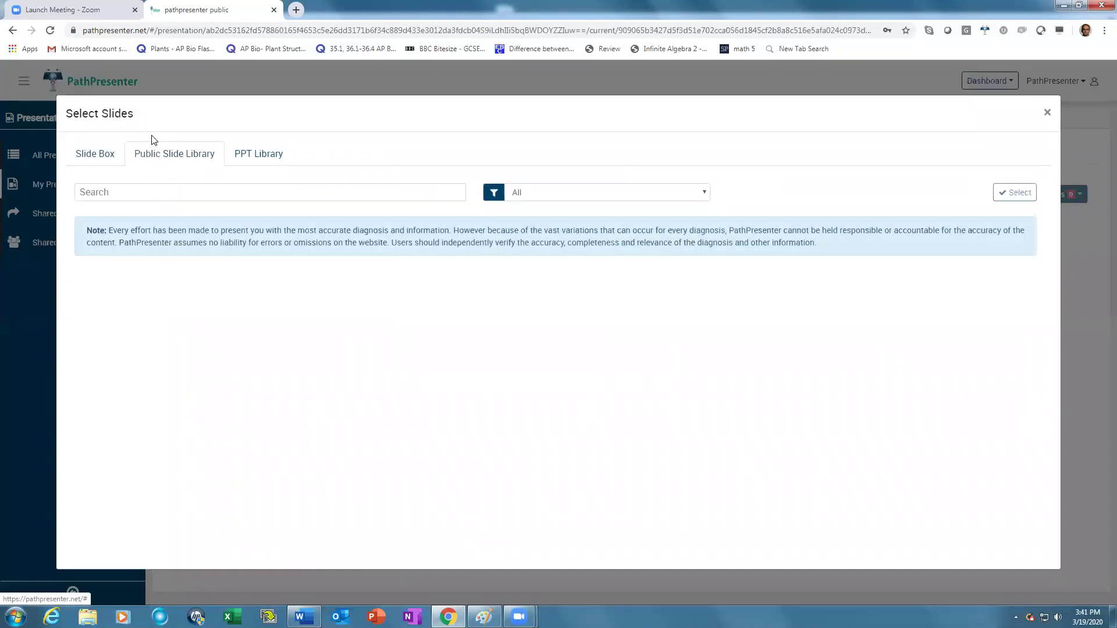
{"action": "left_click", "coordinate": [124, 190]}
{"action": "type", "text": "lo"}
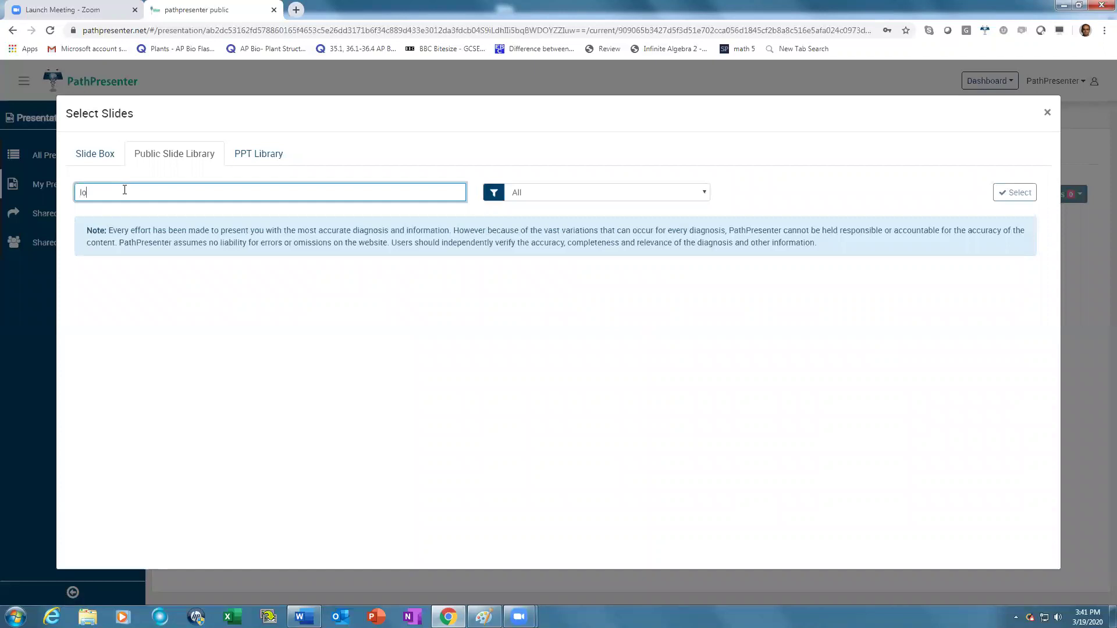
{"action": "type", "text": "bo"}
{"action": "left_click", "coordinate": [141, 217]}
{"action": "left_click", "coordinate": [141, 216]}
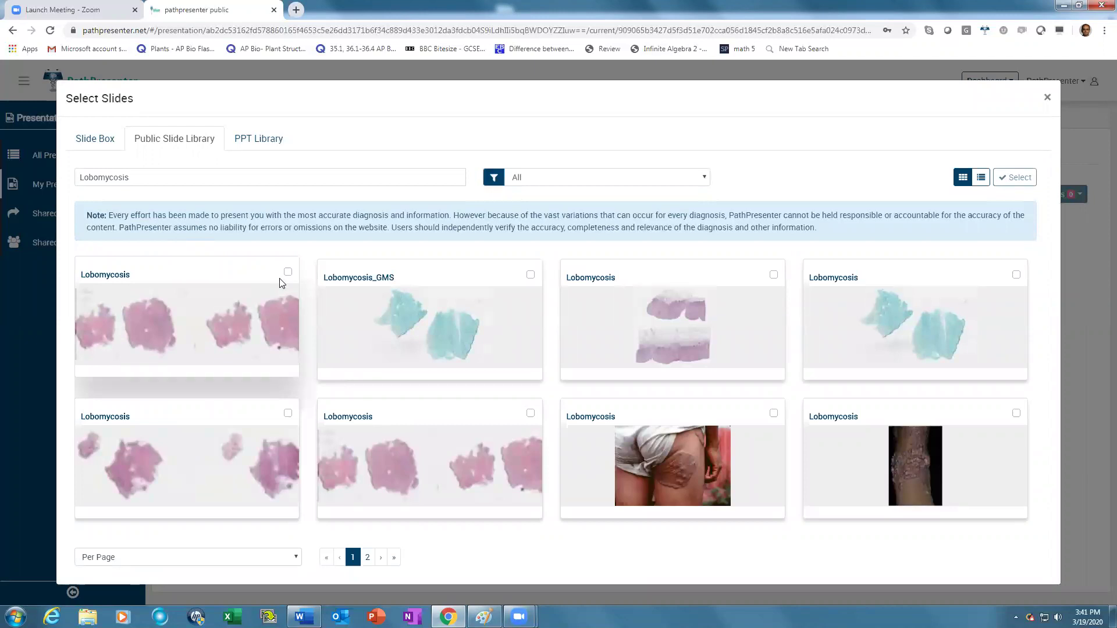
{"action": "left_click", "coordinate": [259, 306]}
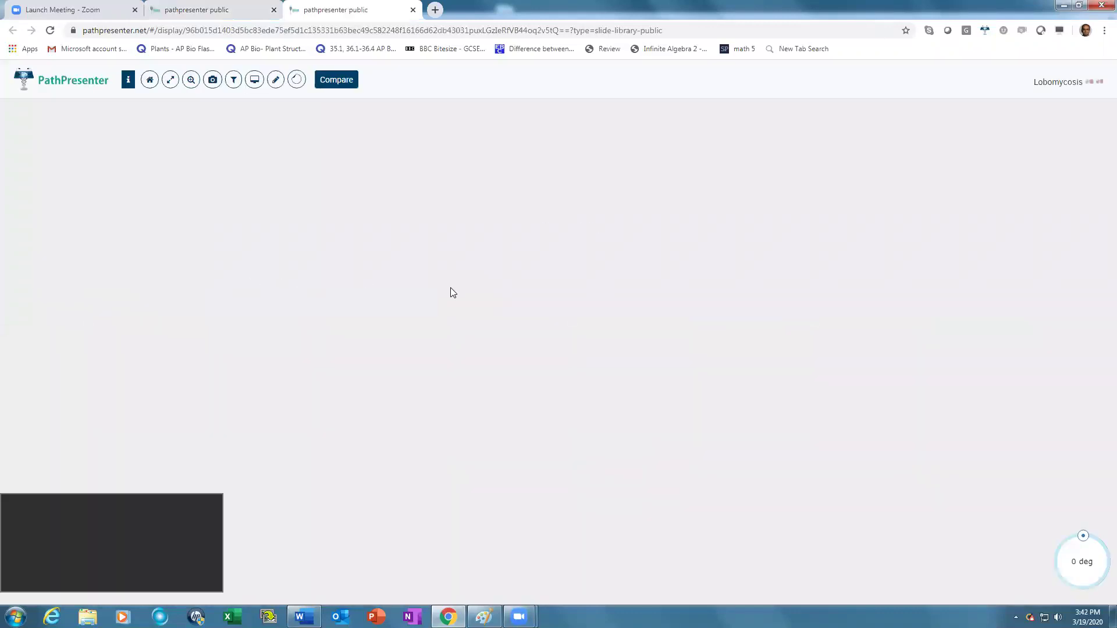
{"action": "scroll", "coordinate": [362, 323], "scroll_direction": "up", "scroll_amount": 2}
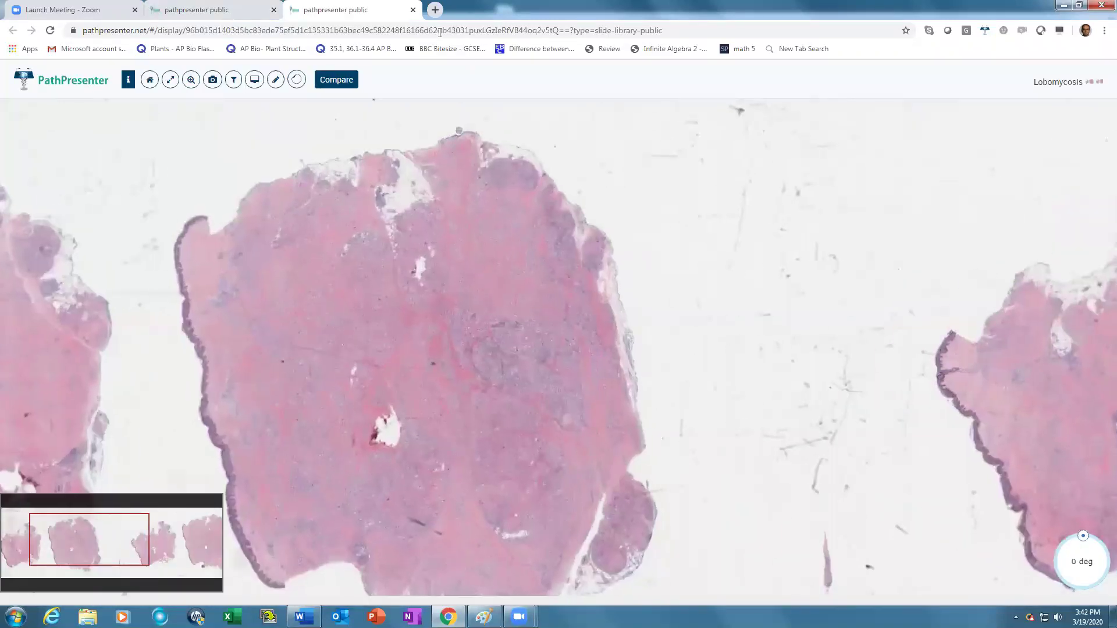
{"action": "left_click", "coordinate": [413, 10]}
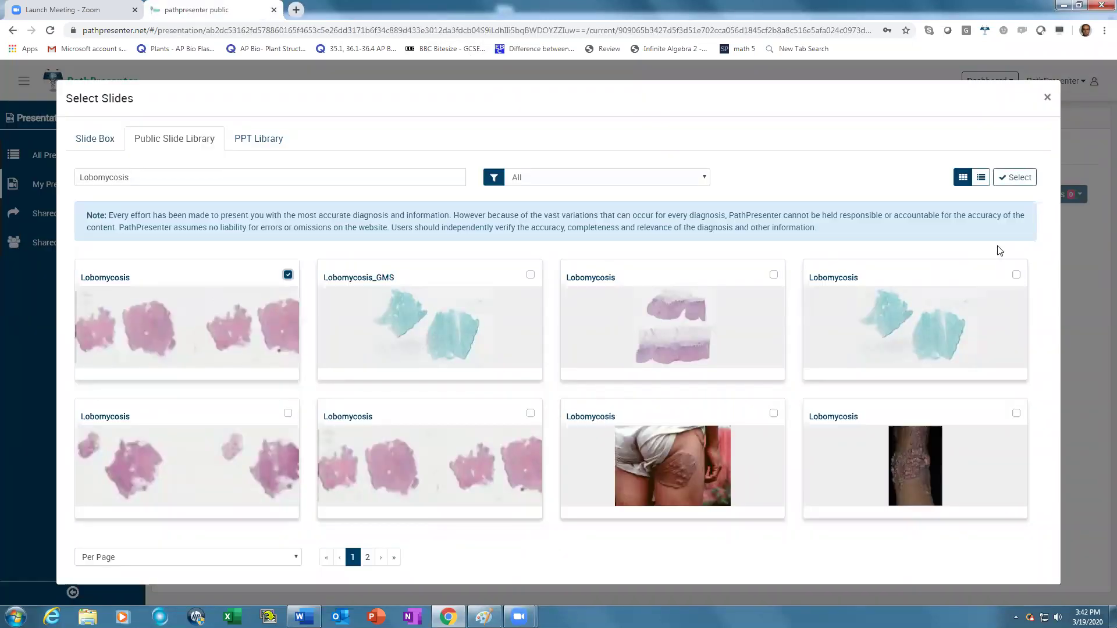
{"action": "left_click", "coordinate": [1018, 177]}
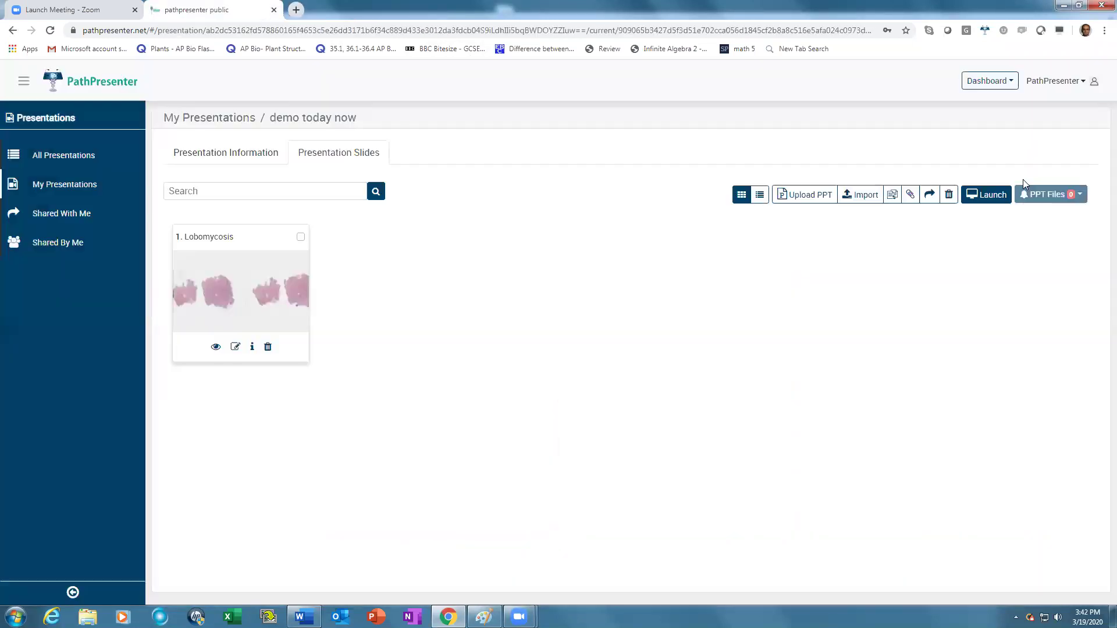
Import a Ganglioneuroblastoma slide found by searching Neuroblastoma in the public library.
{"action": "left_click", "coordinate": [861, 195]}
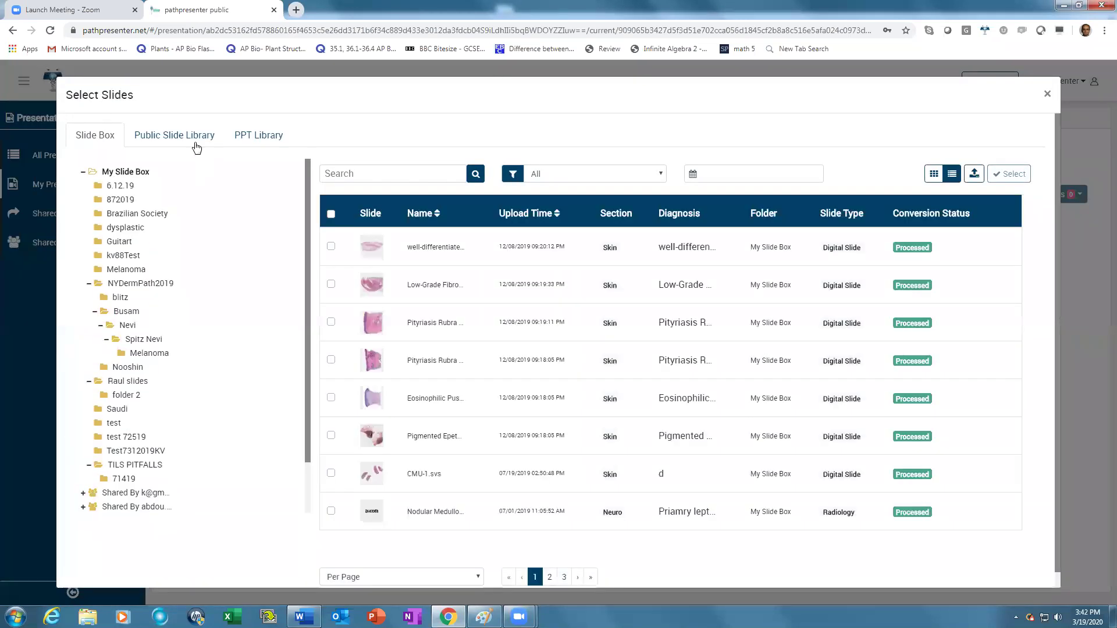
{"action": "left_click", "coordinate": [195, 139]}
{"action": "left_click", "coordinate": [183, 194]}
{"action": "type", "text": "renal"}
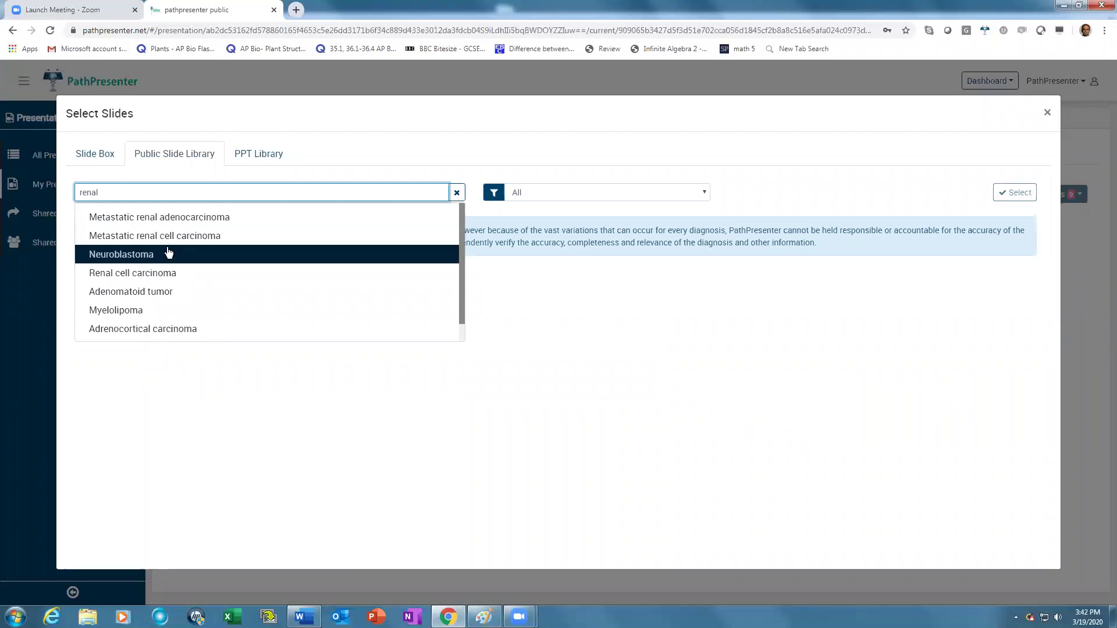
{"action": "left_click", "coordinate": [169, 253]}
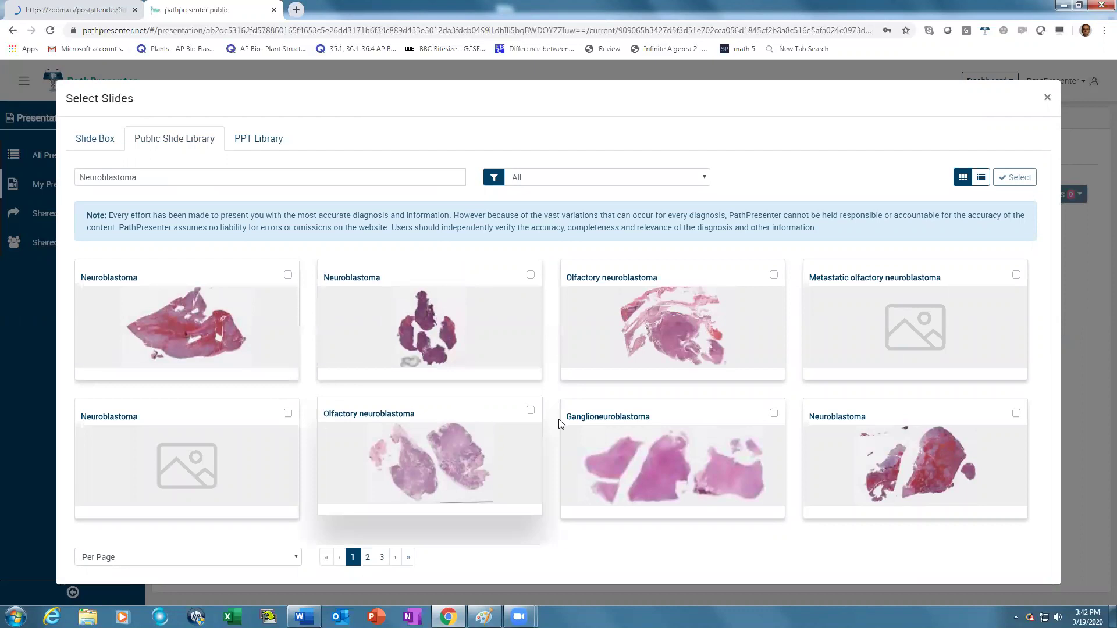
{"action": "left_click", "coordinate": [649, 425]}
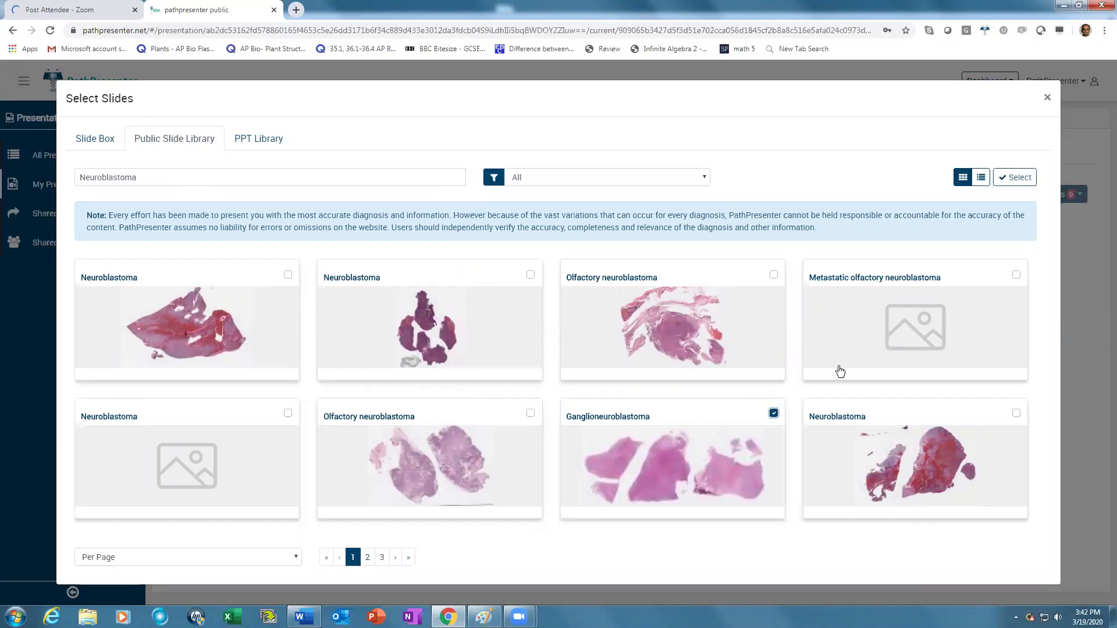
{"action": "left_click", "coordinate": [1028, 176]}
Import the first four slides from the Slide Box into the presentation.
{"action": "left_click", "coordinate": [859, 196]}
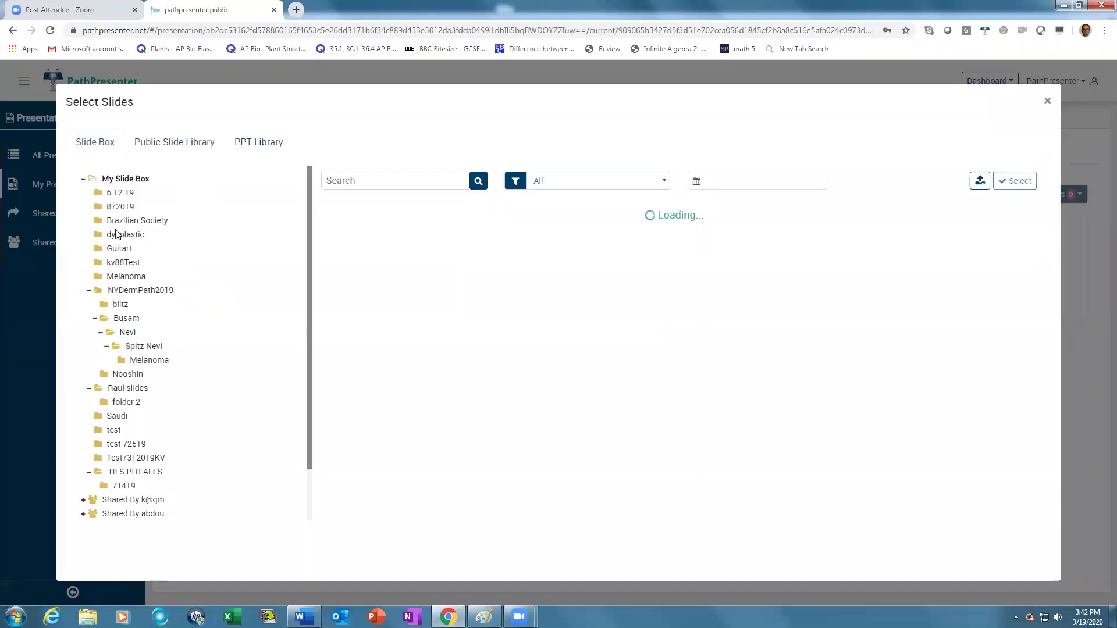
{"action": "left_click", "coordinate": [329, 245]}
{"action": "left_click", "coordinate": [329, 282]}
{"action": "left_click", "coordinate": [331, 321]}
{"action": "left_click", "coordinate": [331, 360]}
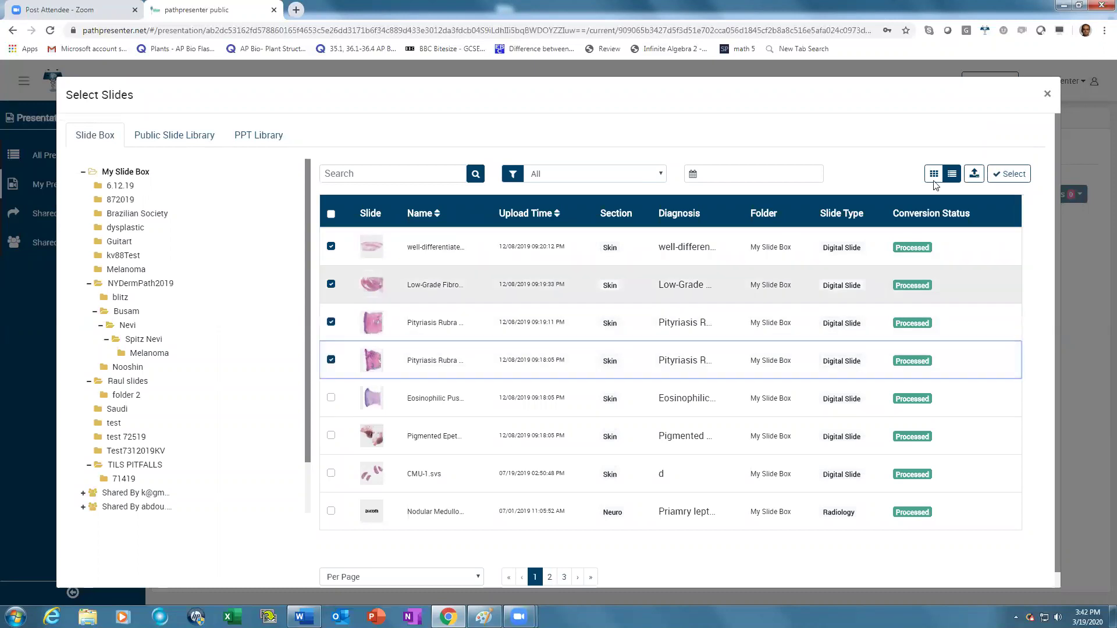
{"action": "left_click", "coordinate": [1017, 174]}
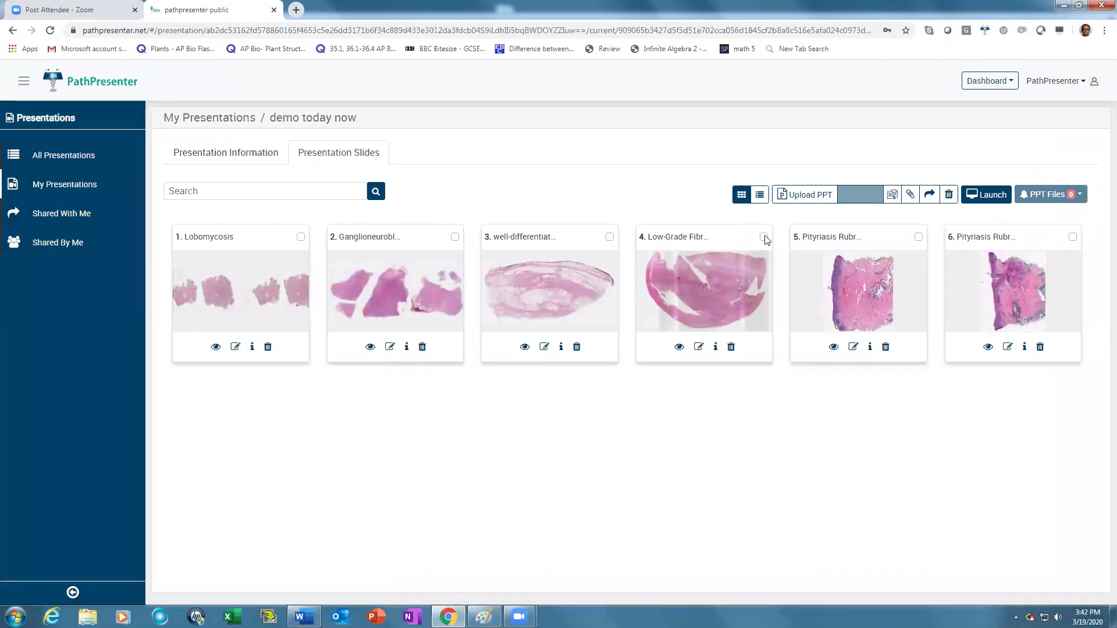
Drag the Ganglioneuroblastoma slide from position 2 to position 3 in the slide grid.
{"action": "left_click_drag", "start_coordinate": [426, 268], "coordinate": [534, 279]}
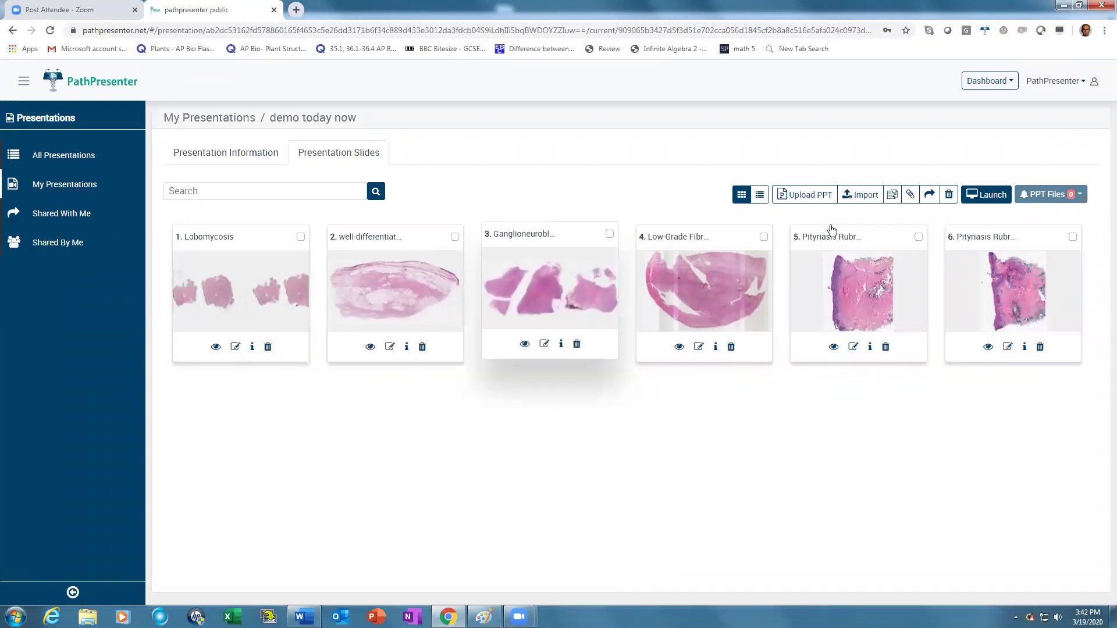
Copy the presentation's share link from its QR code, then close the QR and sharing dialogs.
{"action": "left_click", "coordinate": [931, 196]}
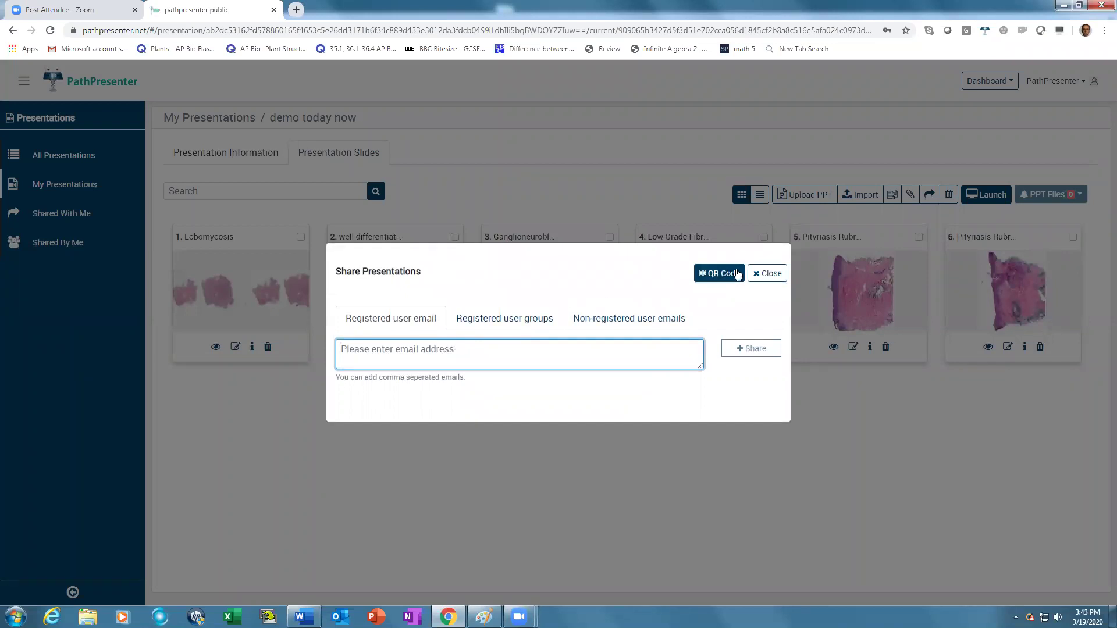
{"action": "left_click", "coordinate": [737, 271]}
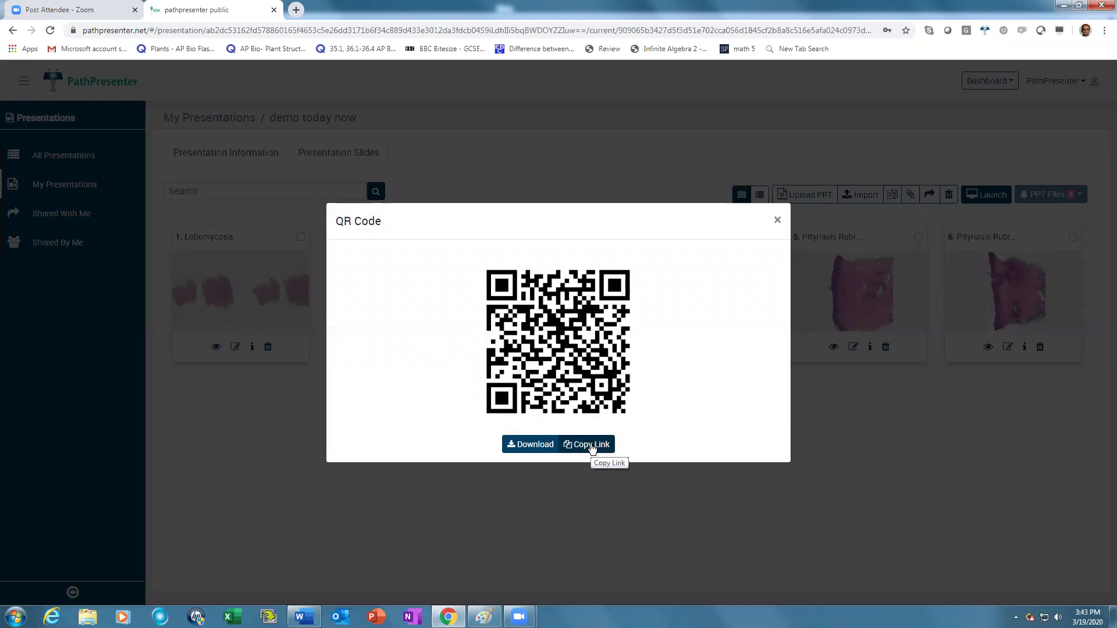
{"action": "left_click", "coordinate": [592, 445]}
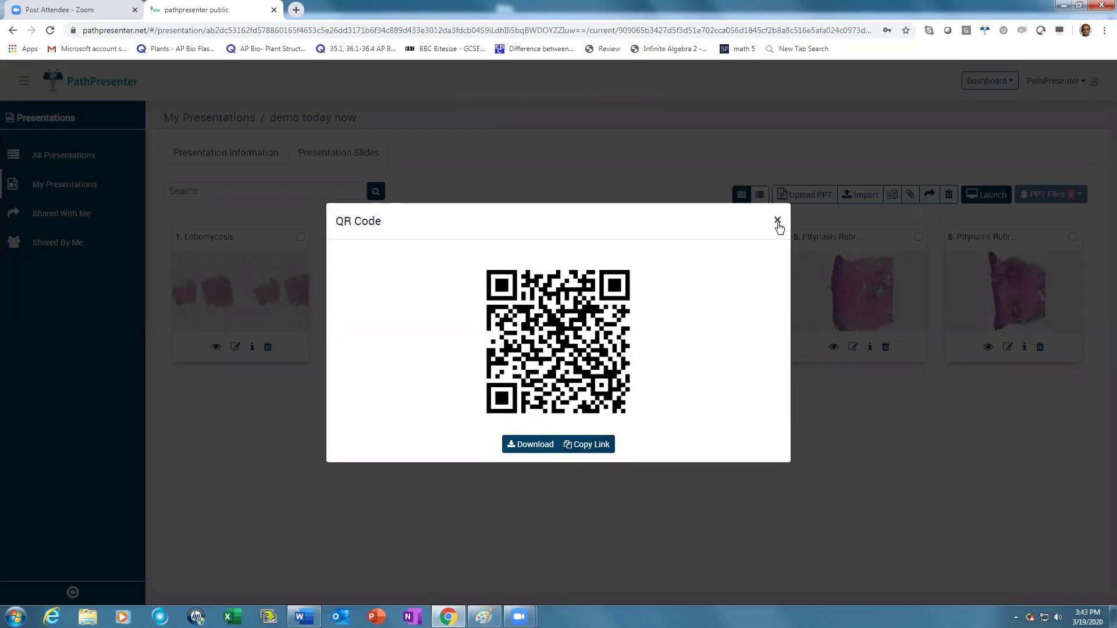
{"action": "left_click", "coordinate": [777, 221]}
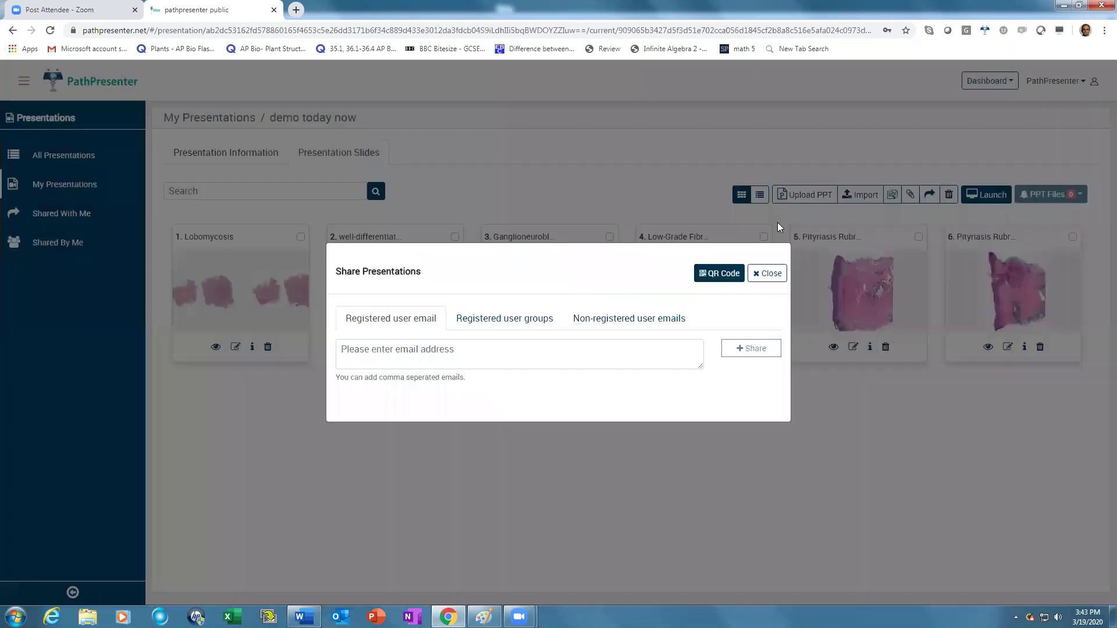
{"action": "left_click", "coordinate": [768, 274]}
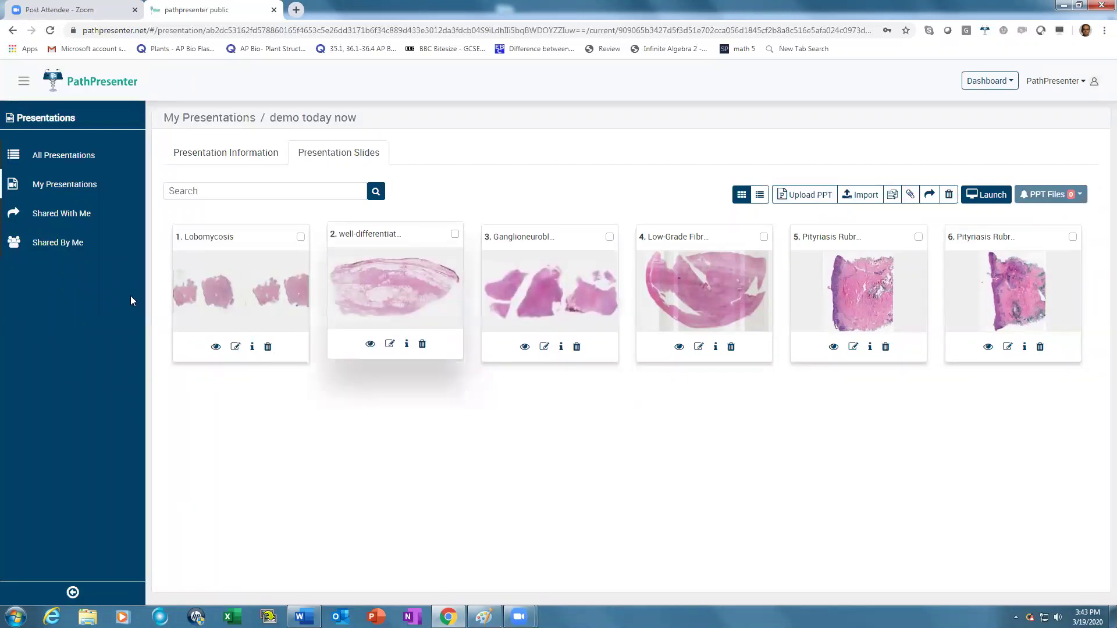
Save a duplicate named 'demo today now copy', then reopen the original's Presentation Slides.
{"action": "left_click", "coordinate": [59, 162]}
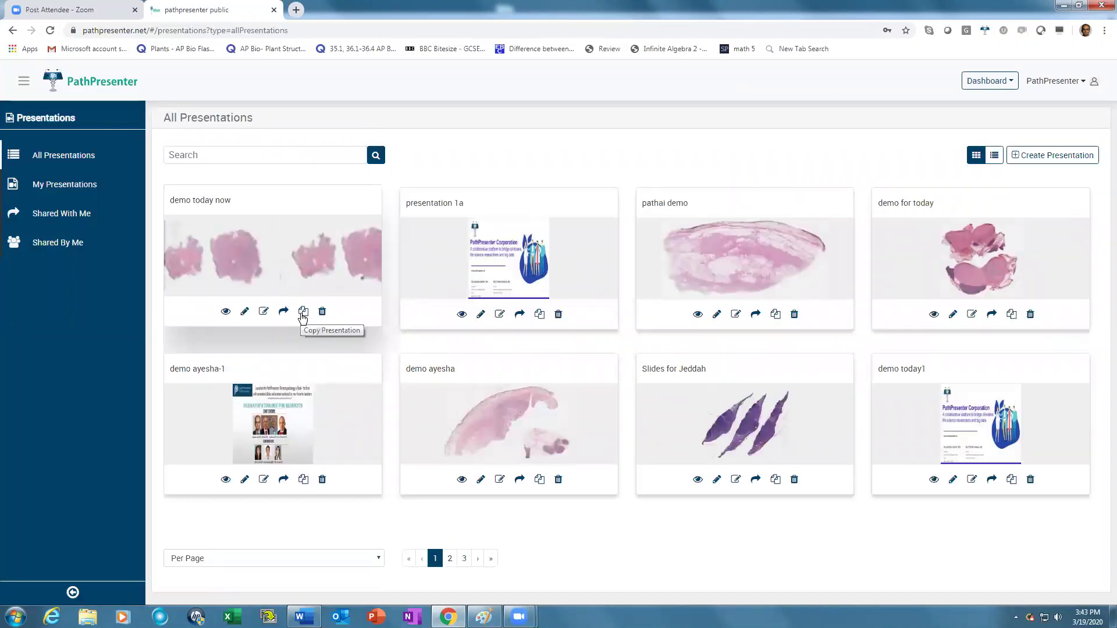
{"action": "left_click", "coordinate": [303, 314]}
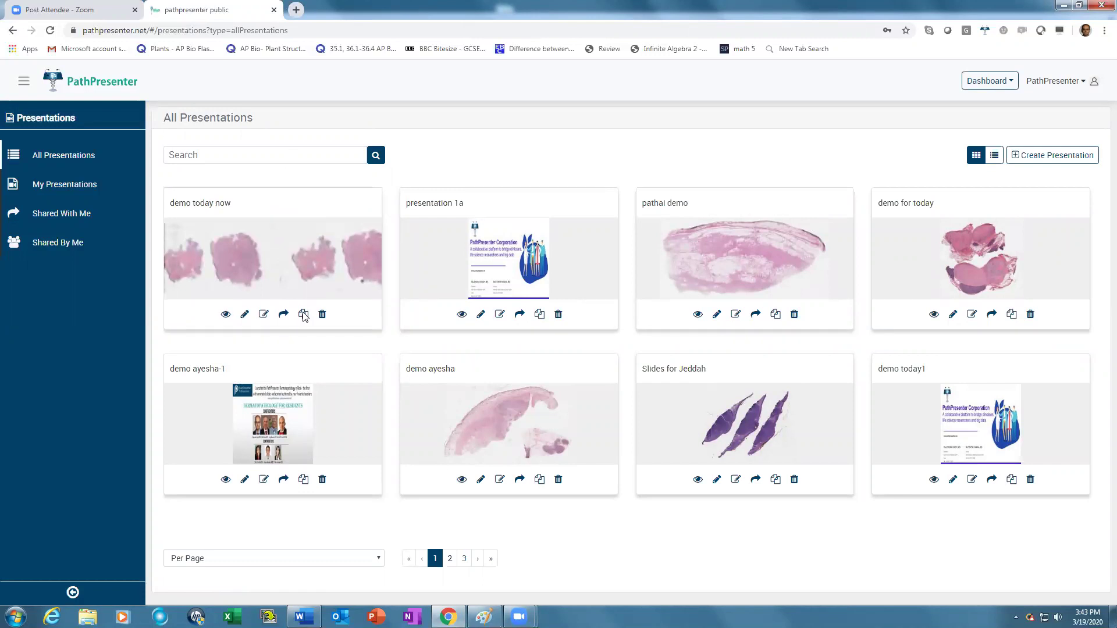
{"action": "left_click", "coordinate": [495, 336]}
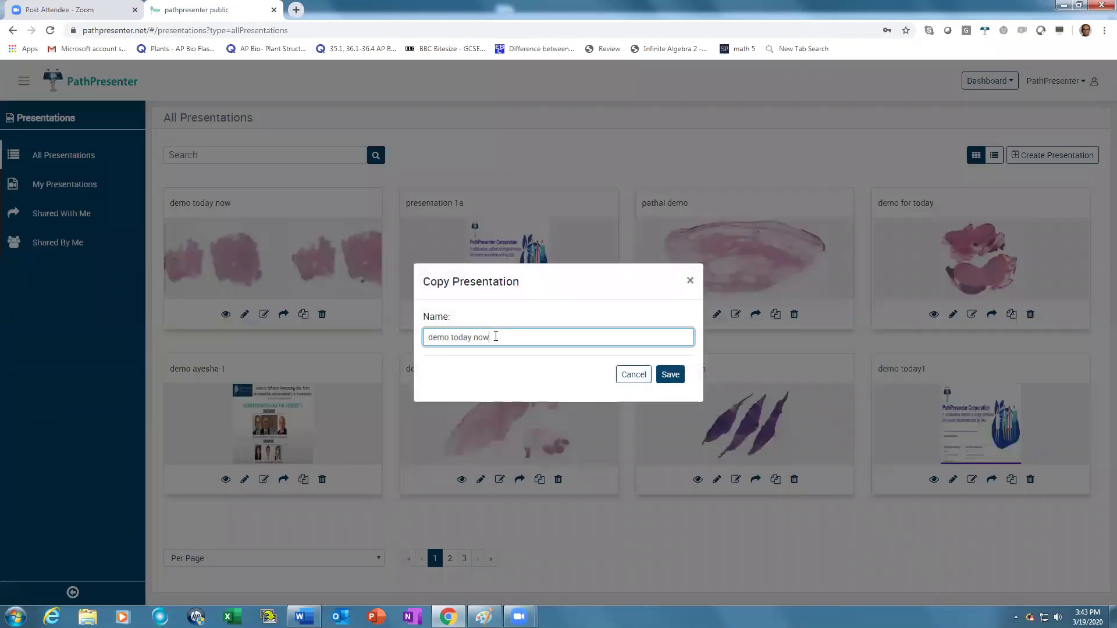
{"action": "type", "text": "copy"}
{"action": "left_click", "coordinate": [664, 372]}
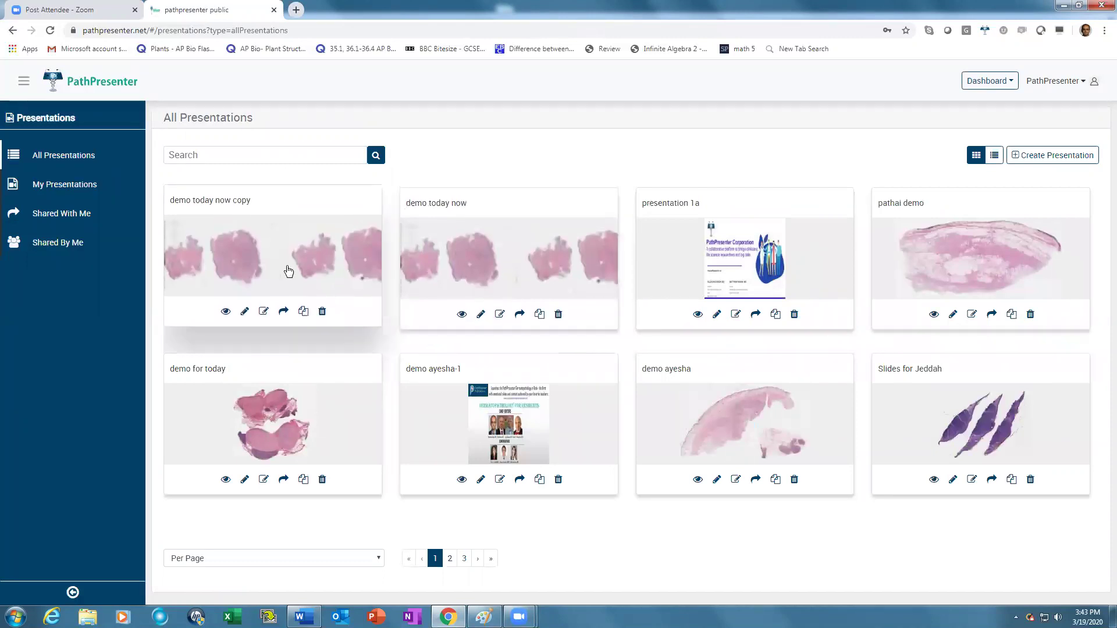
{"action": "left_click", "coordinate": [495, 281]}
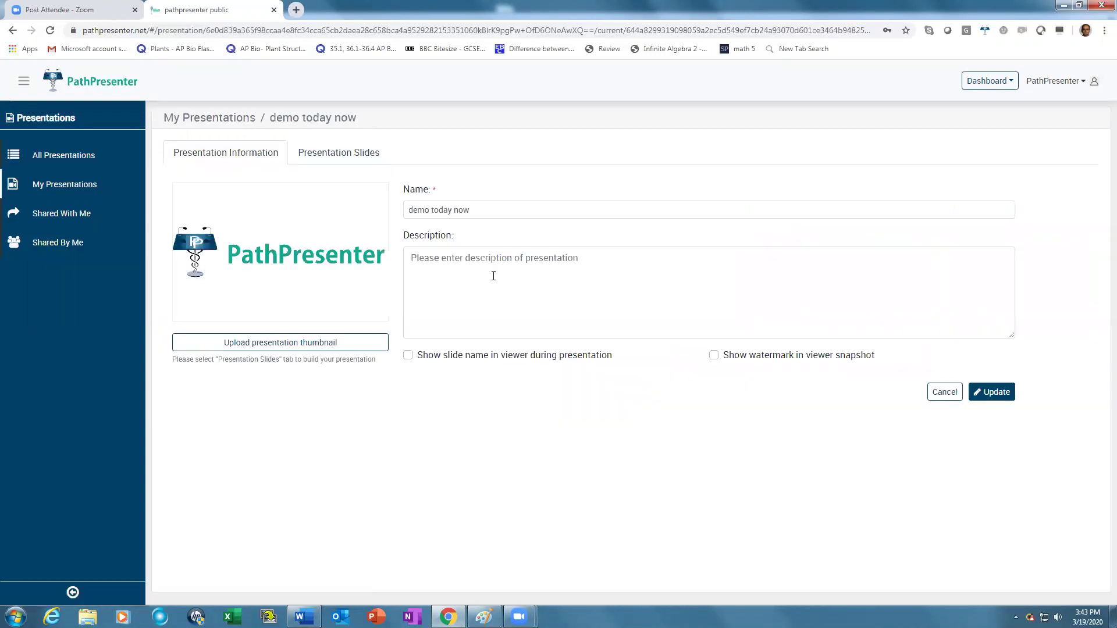
{"action": "left_click", "coordinate": [344, 157]}
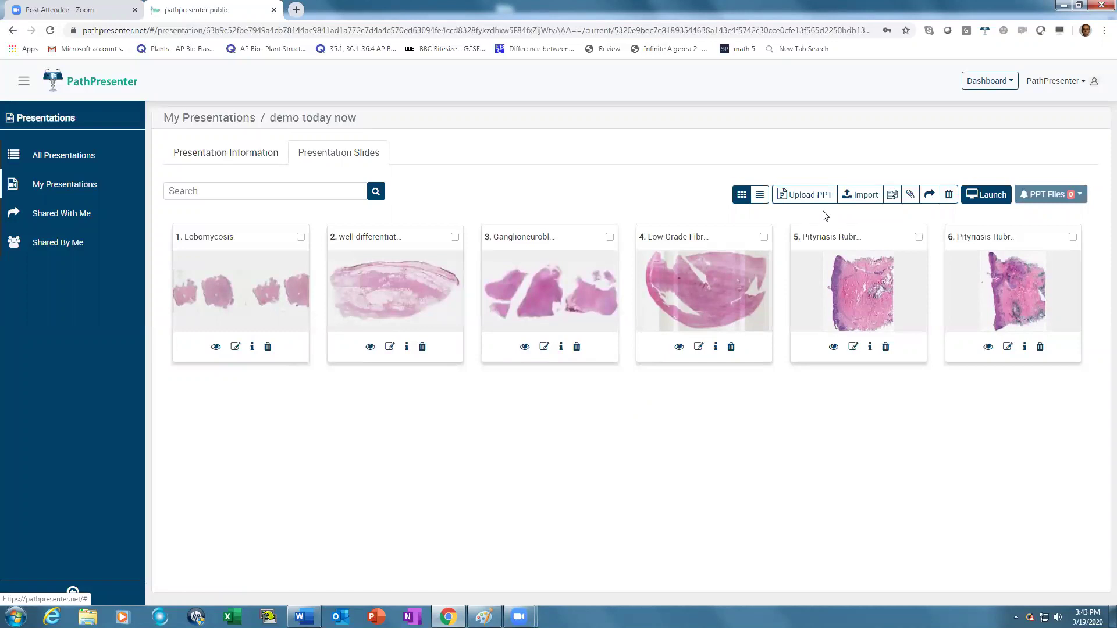
Upload 'Copy of Path Presenter PPT v3.pptx' at Medium resolution to section powerpoint.
{"action": "left_click", "coordinate": [820, 199]}
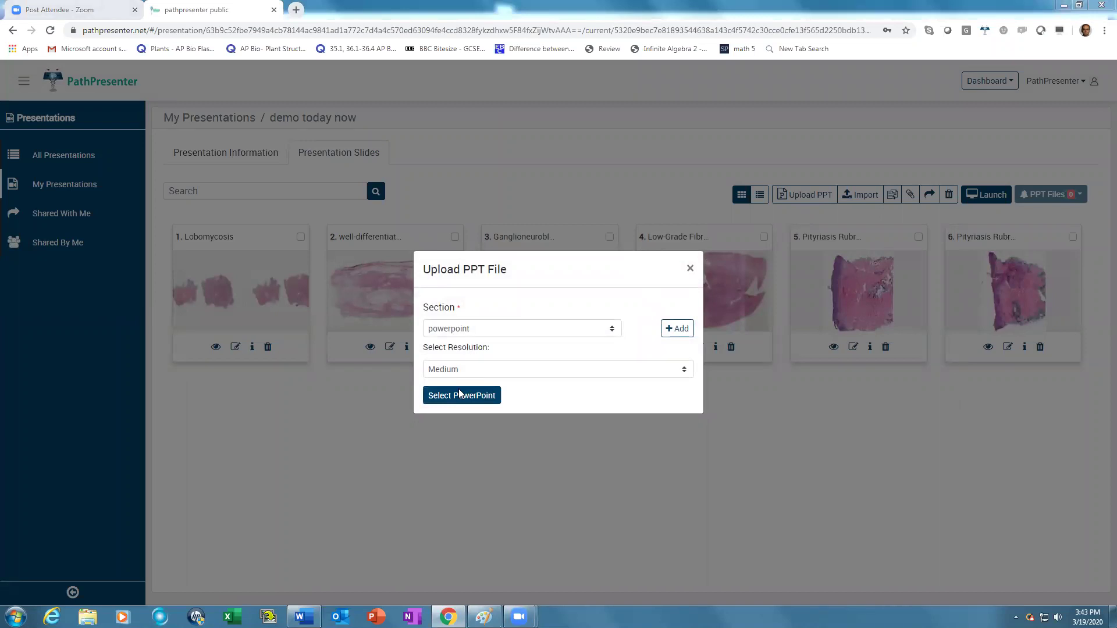
{"action": "left_click", "coordinate": [459, 394]}
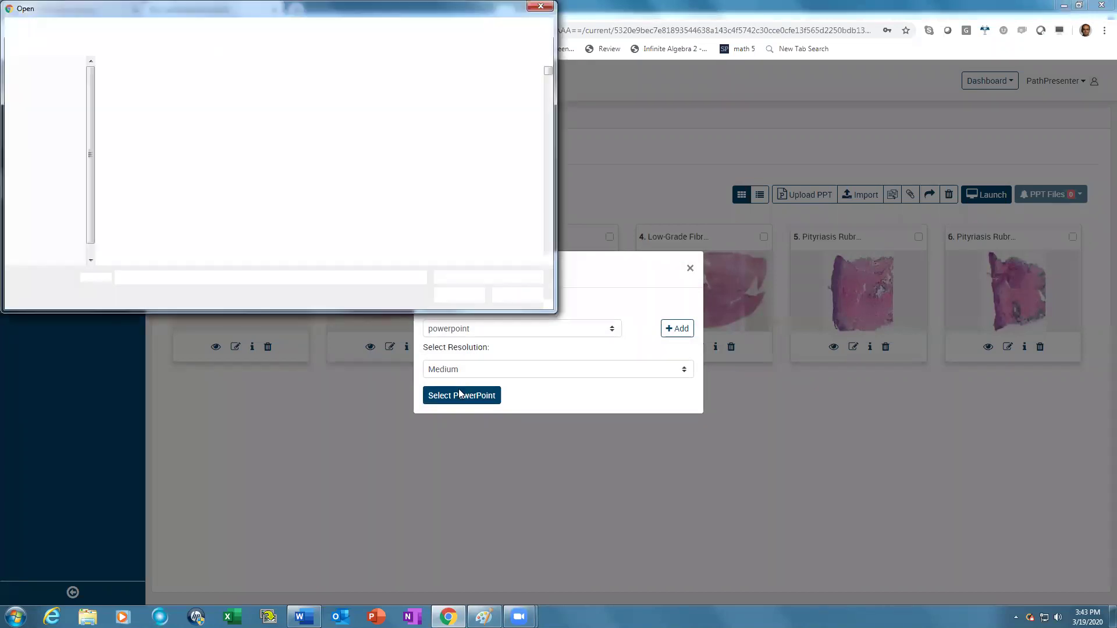
{"action": "left_click_drag", "start_coordinate": [549, 76], "coordinate": [549, 149]}
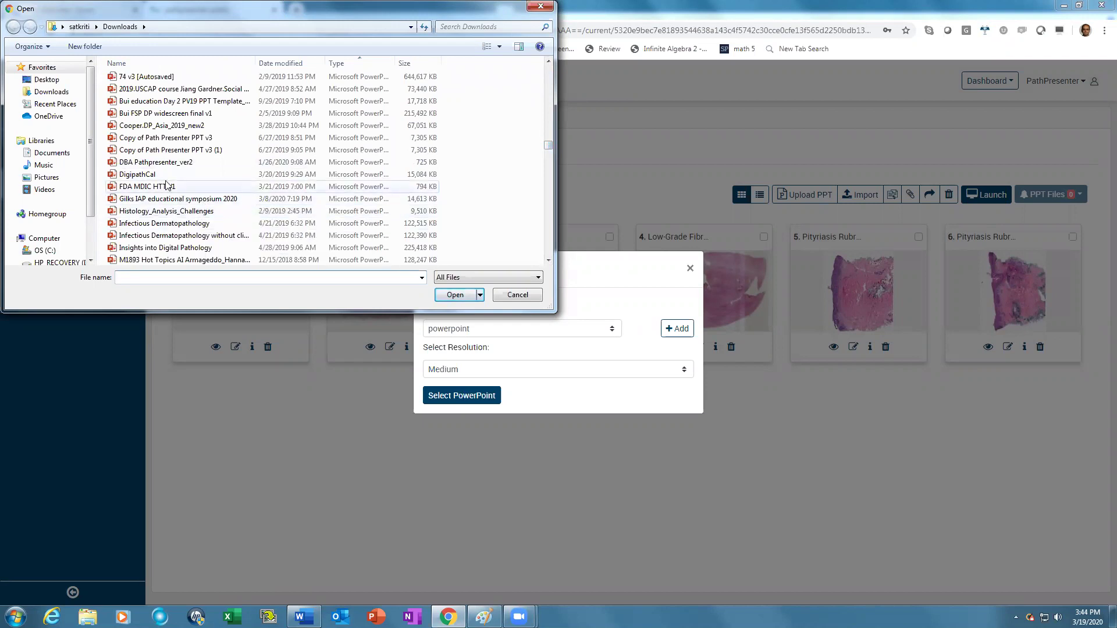
{"action": "left_click", "coordinate": [163, 140]}
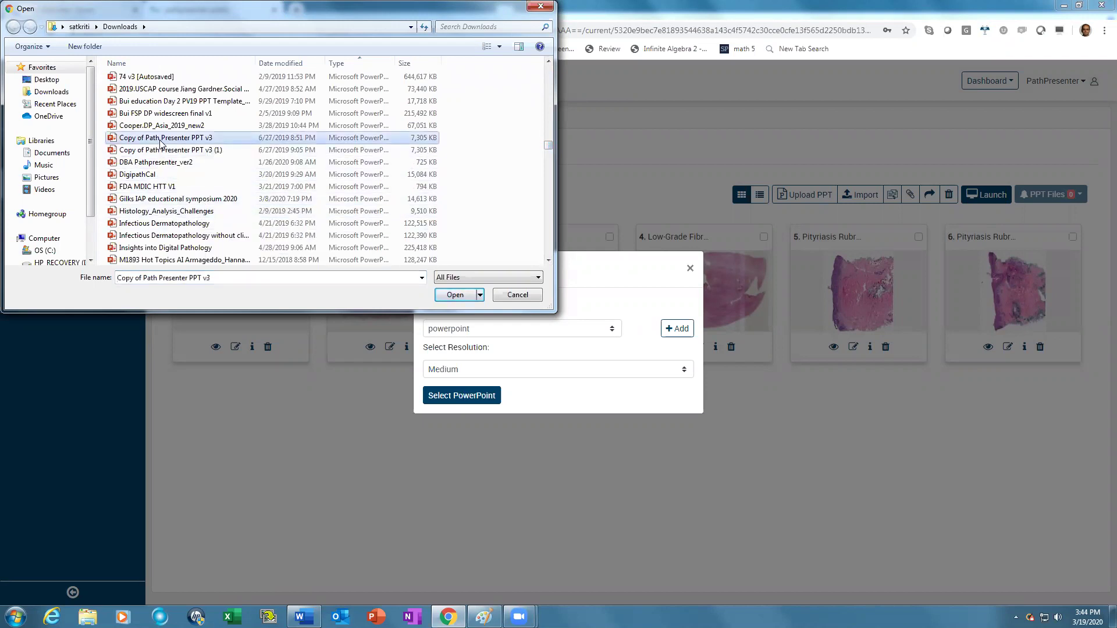
{"action": "left_click", "coordinate": [457, 295]}
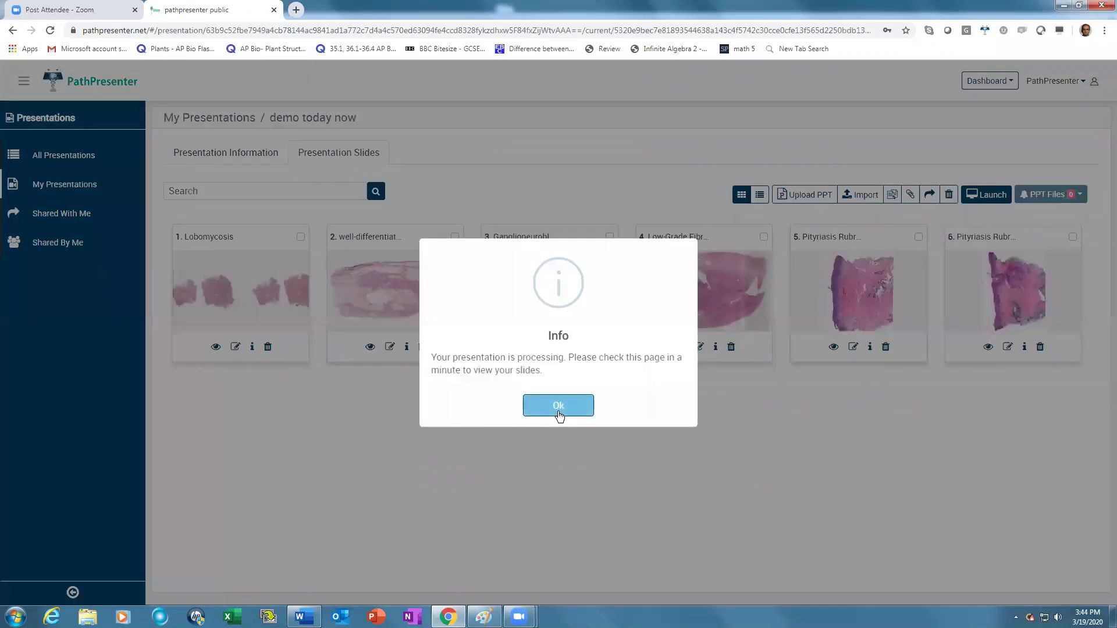
{"action": "left_click", "coordinate": [559, 410]}
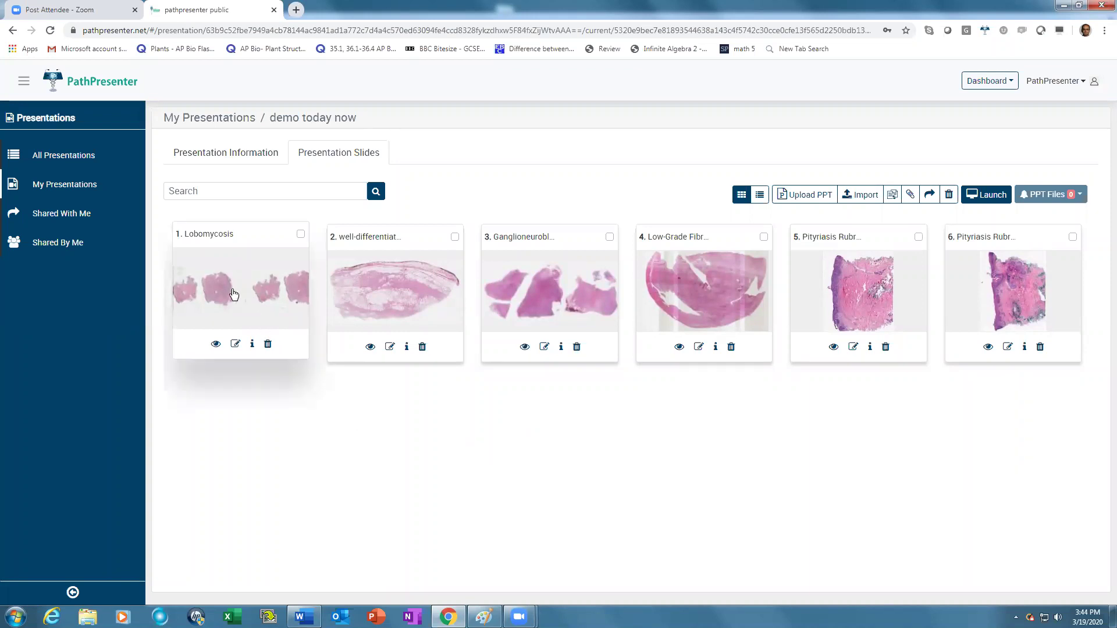
View the Lobomycosis slide 1 in the viewer and zoom in to cellular detail.
{"action": "left_click", "coordinate": [214, 346]}
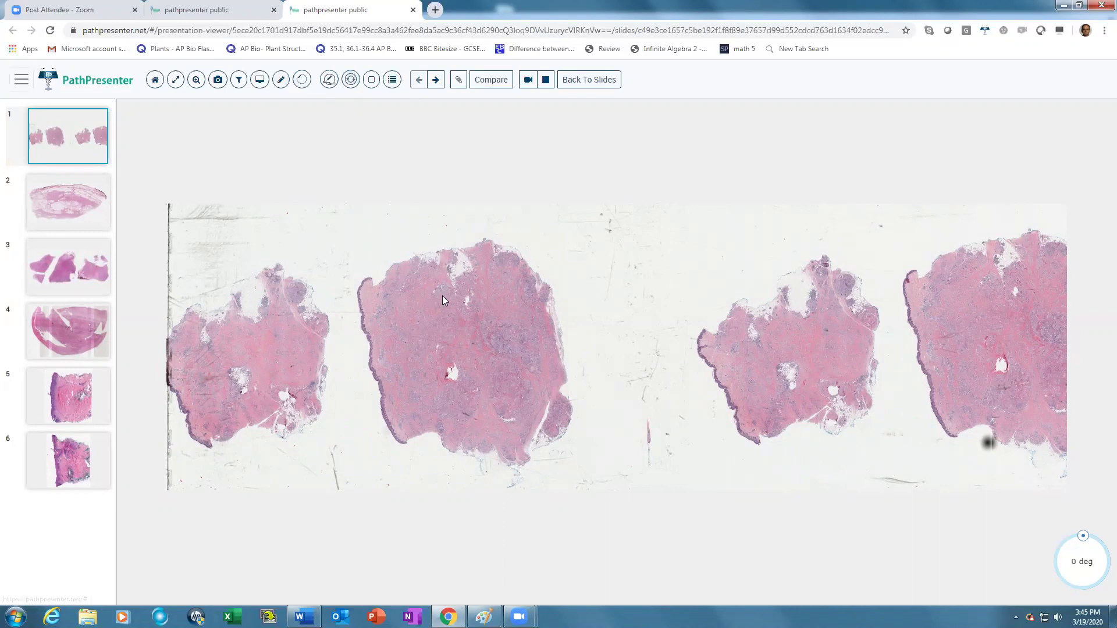
{"action": "scroll", "coordinate": [456, 297], "scroll_direction": "up", "scroll_amount": 3}
{"action": "scroll", "coordinate": [460, 297], "scroll_direction": "up", "scroll_amount": 5}
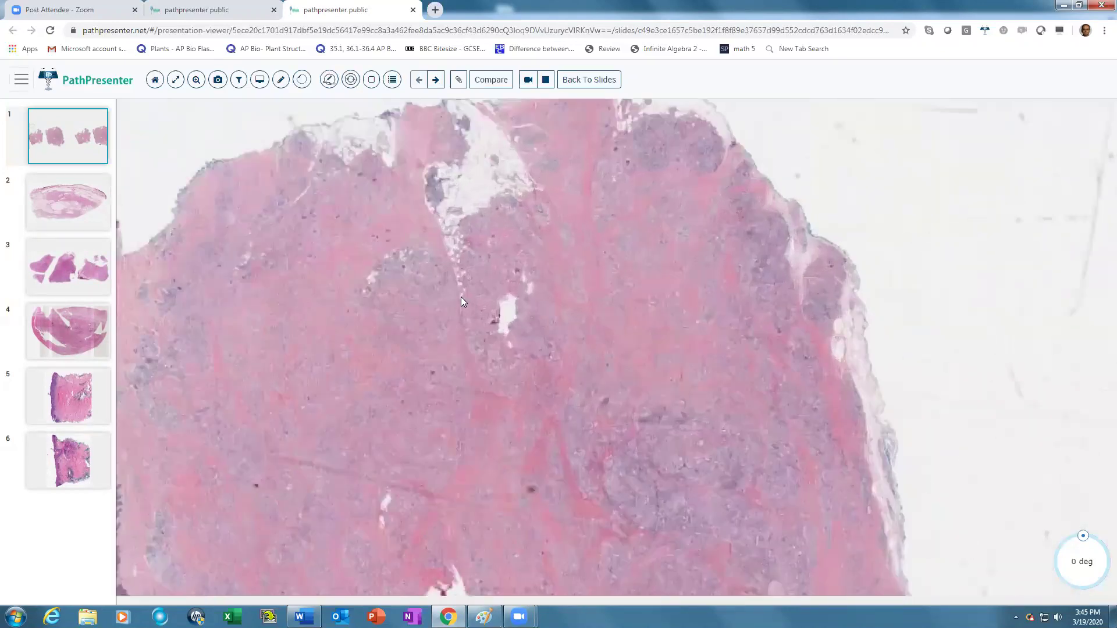
{"action": "scroll", "coordinate": [521, 355], "scroll_direction": "up", "scroll_amount": 4}
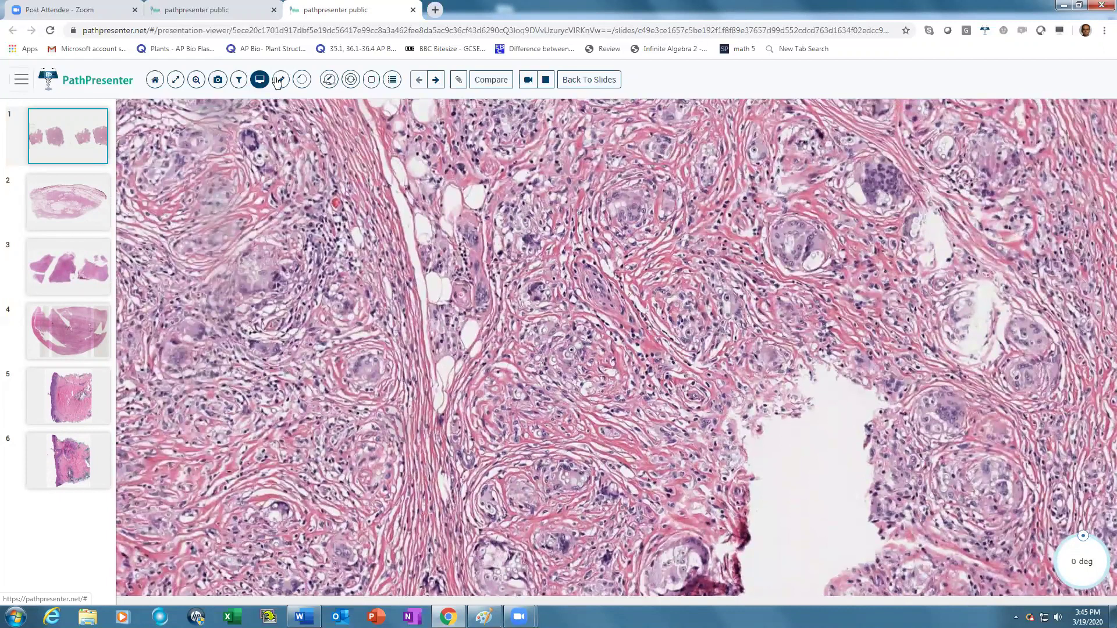
Draw a rectangle on the central tissue and save it with the comment 'granulomatous'.
{"action": "left_click", "coordinate": [372, 80]}
{"action": "left_click_drag", "start_coordinate": [497, 271], "coordinate": [608, 400]}
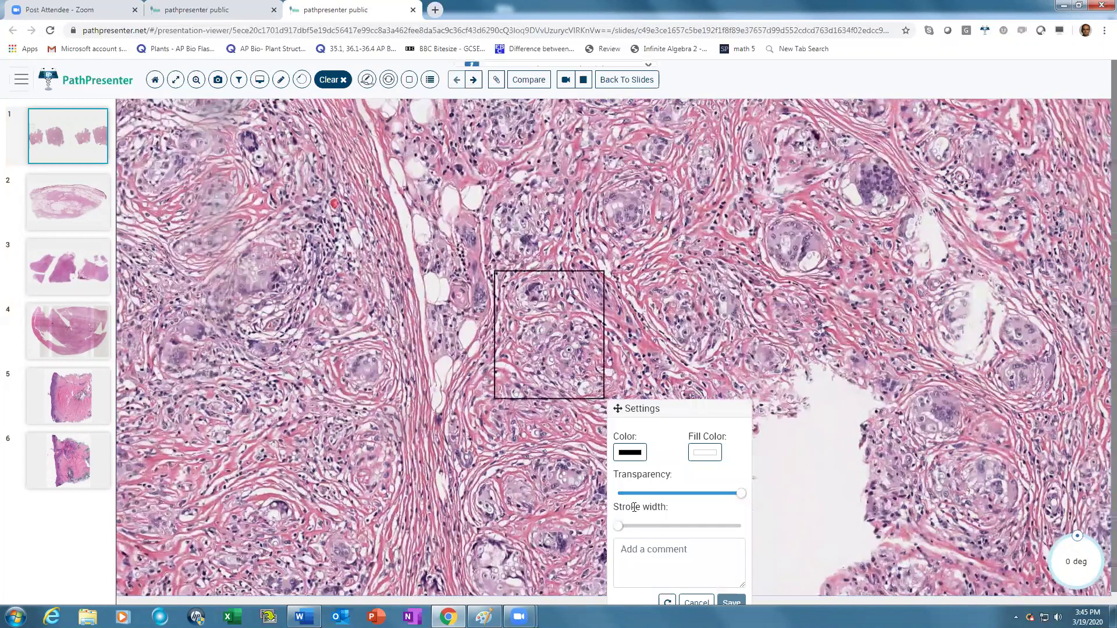
{"action": "left_click", "coordinate": [634, 542]}
{"action": "type", "text": "gra"}
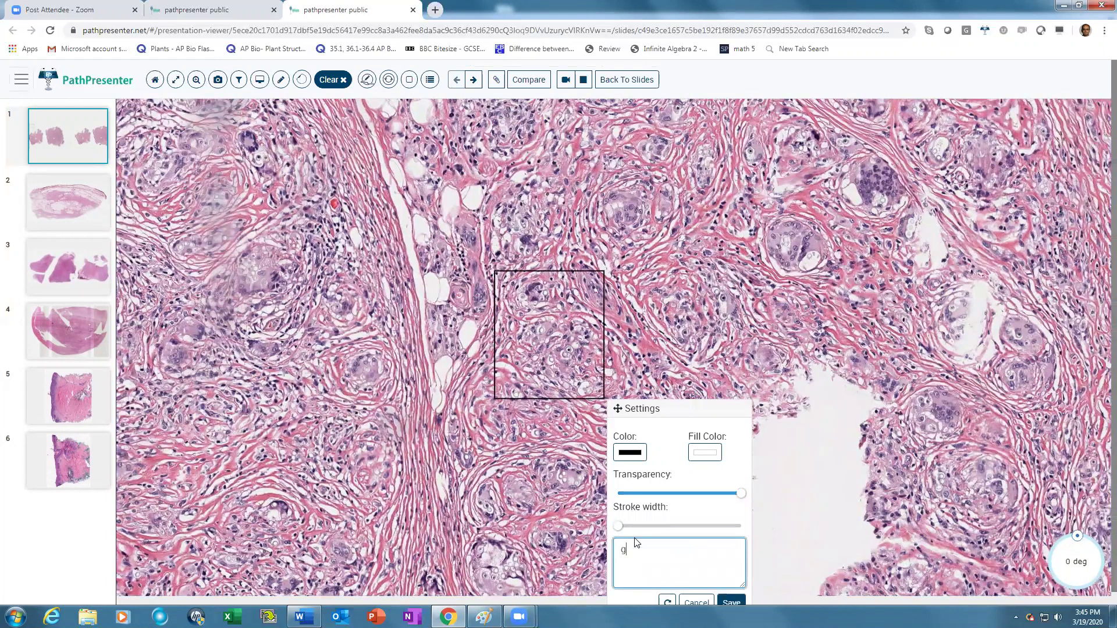
{"action": "type", "text": "nulomatous"}
{"action": "left_click", "coordinate": [730, 601]}
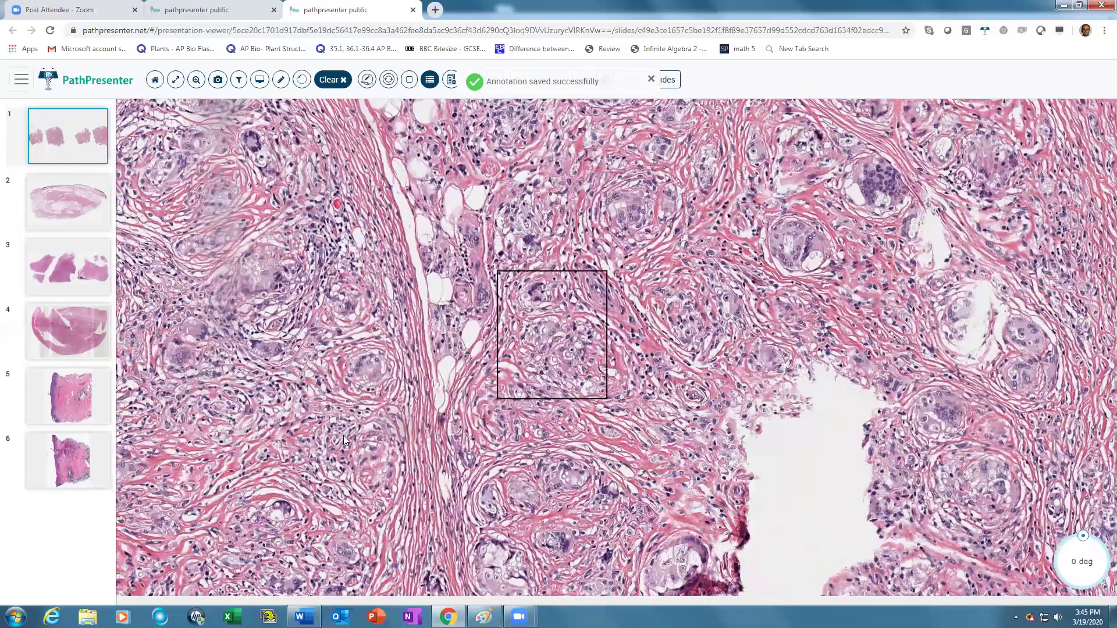
Zoom in, circle a single cell freehand, and save it with the comment 'organism'.
{"action": "key", "text": "Left"}
{"action": "scroll", "coordinate": [552, 390], "scroll_direction": "up", "scroll_amount": 2}
{"action": "key", "text": "Up"}
{"action": "key", "text": "Up"}
{"action": "key", "text": "Up"}
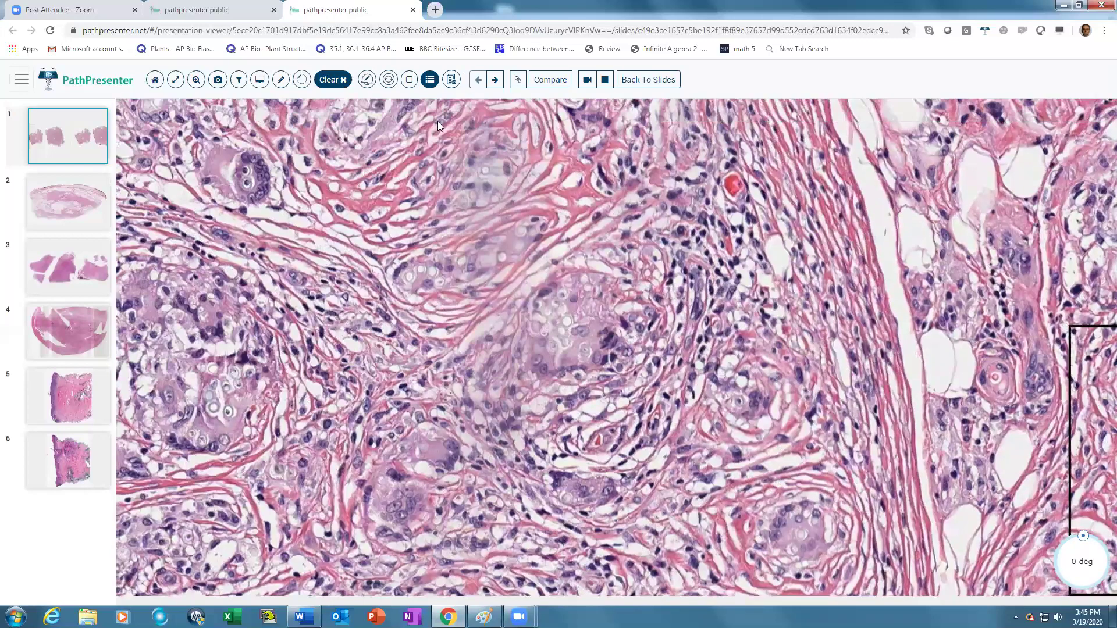
{"action": "left_click", "coordinate": [389, 79]}
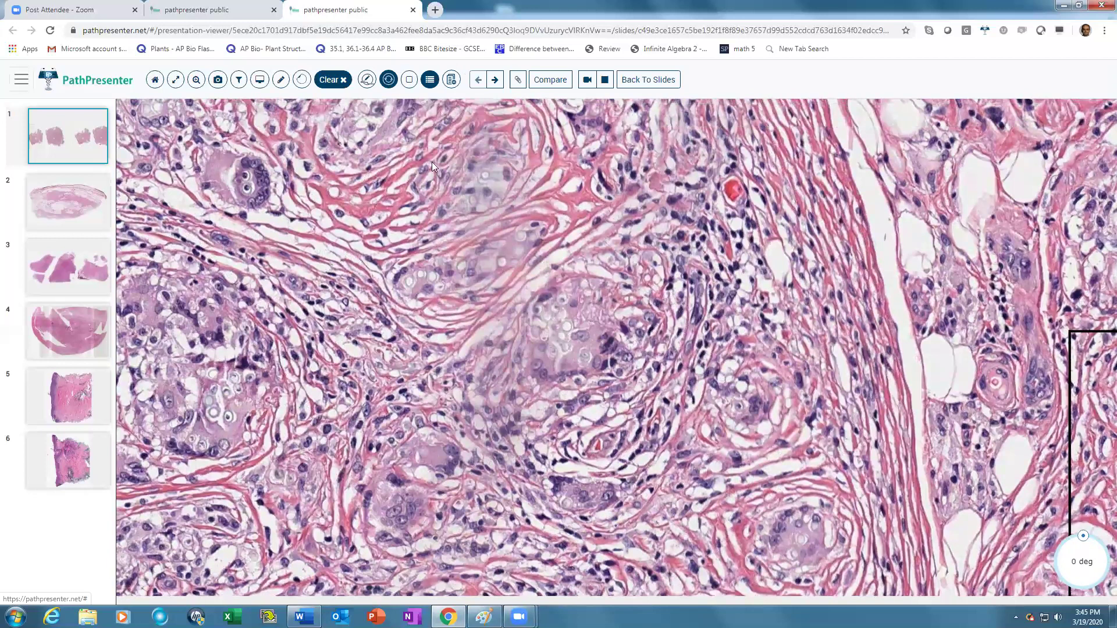
{"action": "left_click_drag", "start_coordinate": [573, 334], "coordinate": [559, 314]}
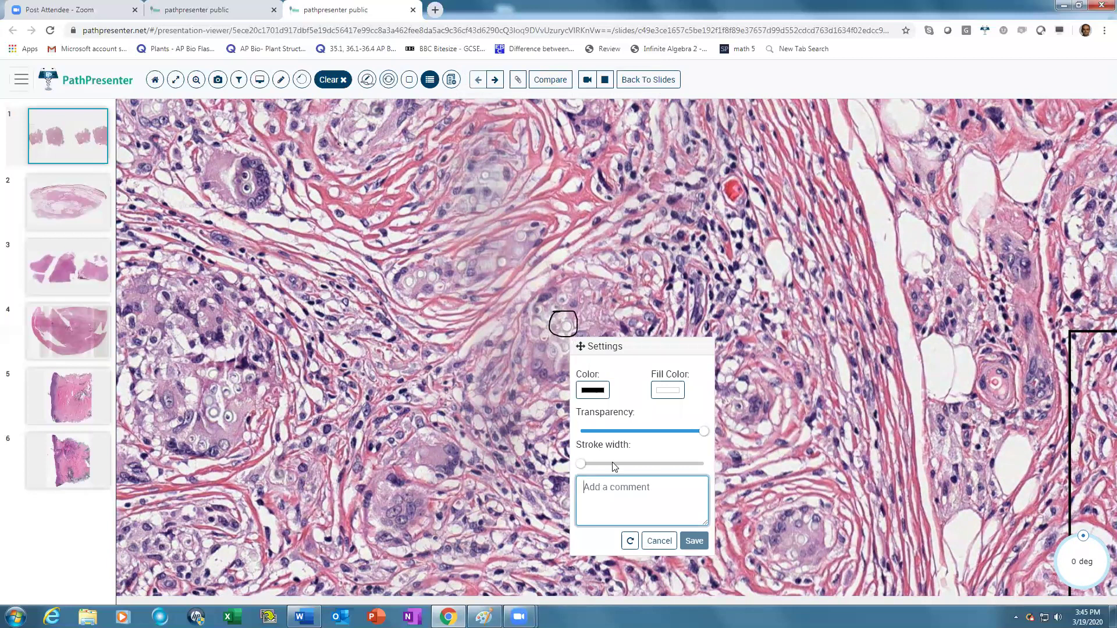
{"action": "type", "text": "organism"}
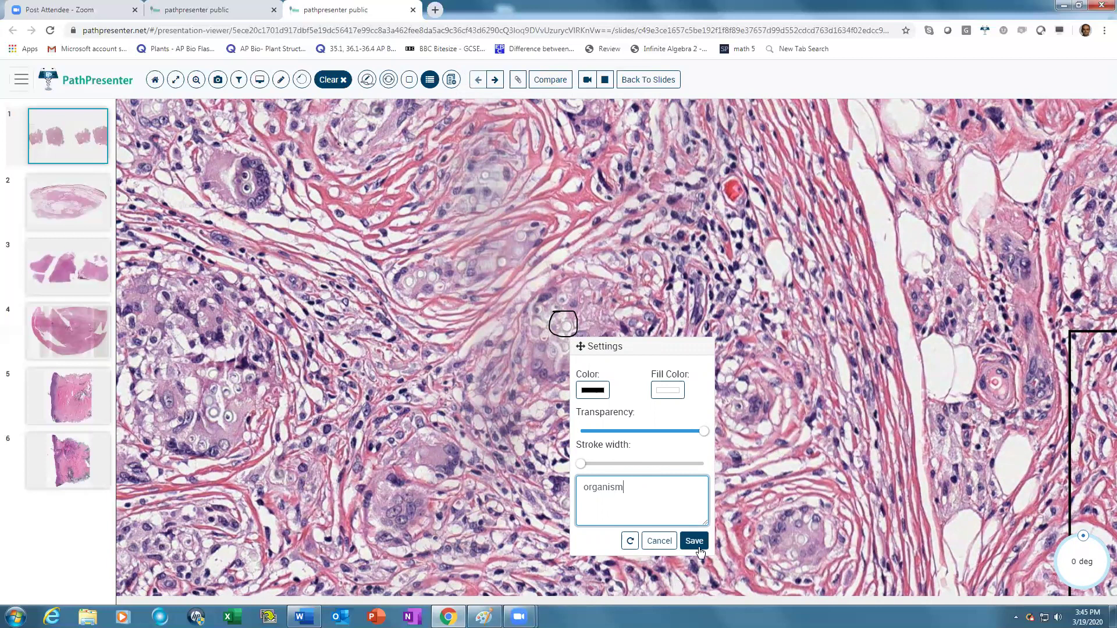
{"action": "left_click", "coordinate": [699, 547]}
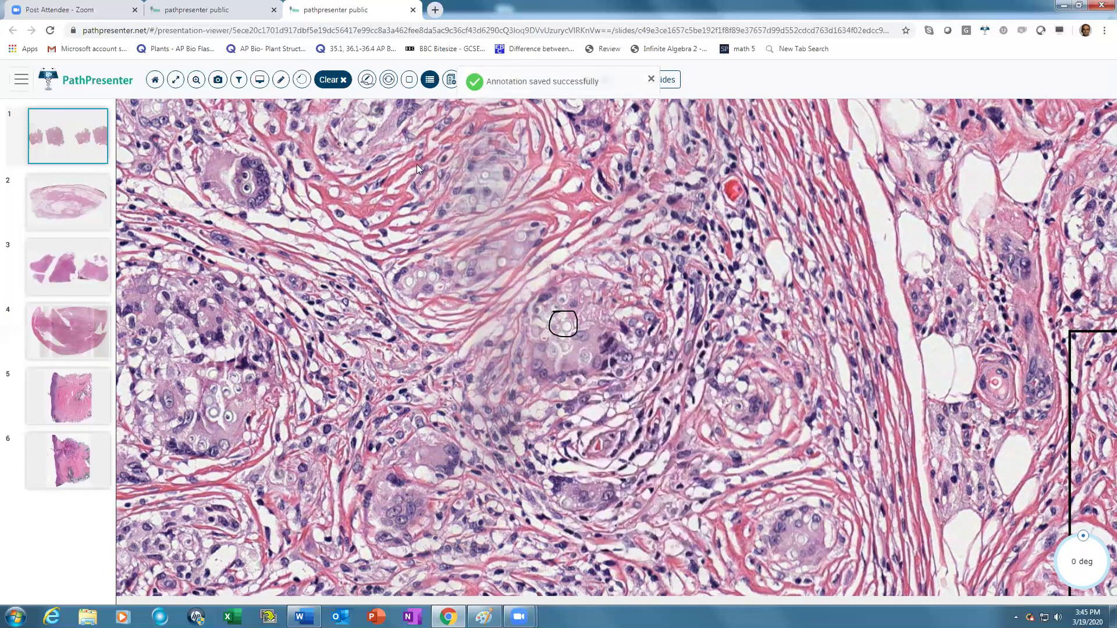
Add PowerPoint Slides 1 to 4 from the PPT Library to the presentation.
{"action": "left_click", "coordinate": [670, 81]}
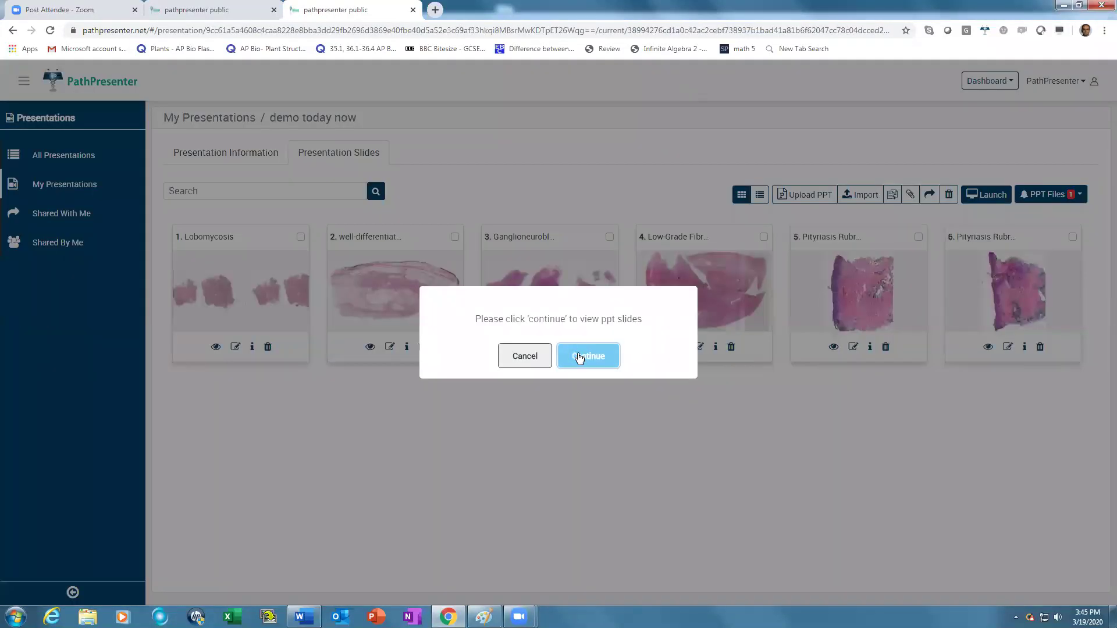
{"action": "left_click", "coordinate": [579, 357]}
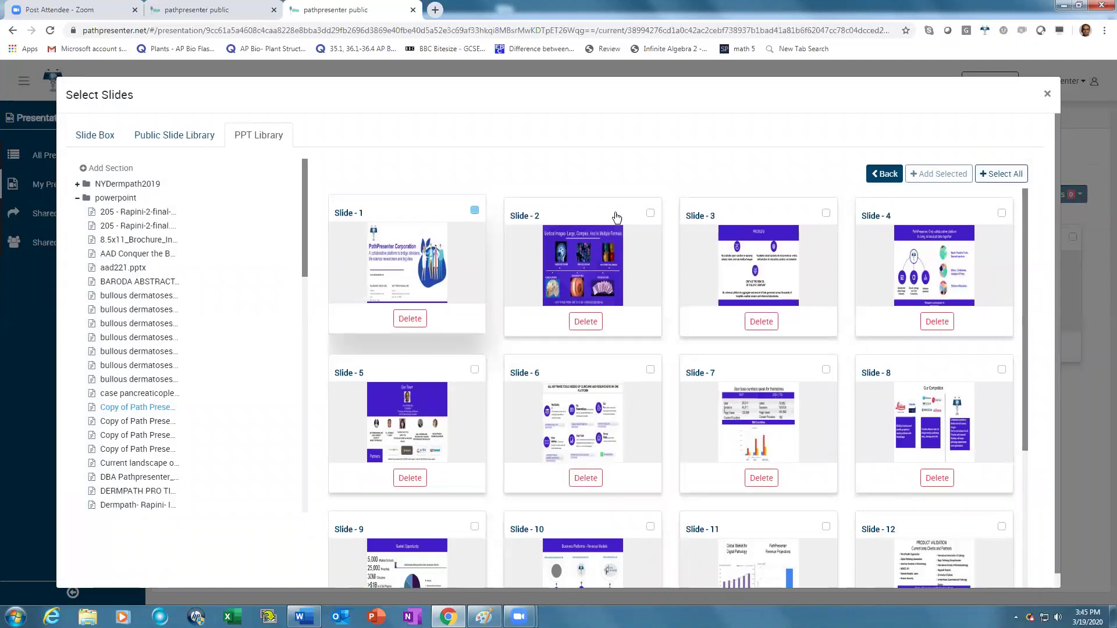
{"action": "left_click", "coordinate": [474, 211]}
{"action": "left_click", "coordinate": [650, 211]}
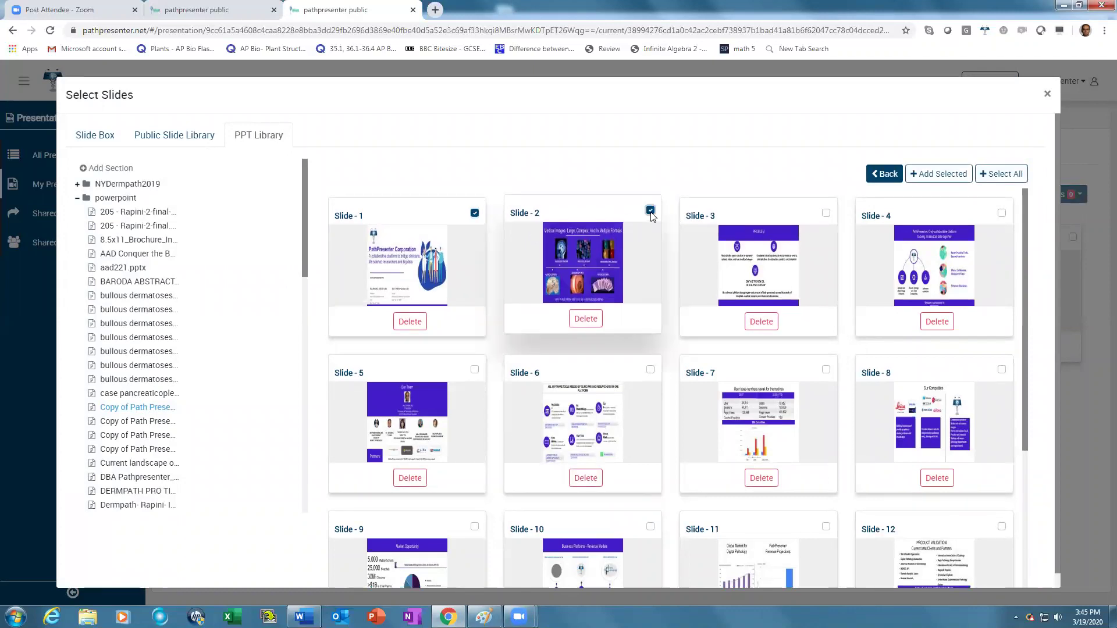
{"action": "left_click", "coordinate": [827, 211]}
{"action": "left_click", "coordinate": [1002, 211]}
{"action": "left_click", "coordinate": [1002, 174]}
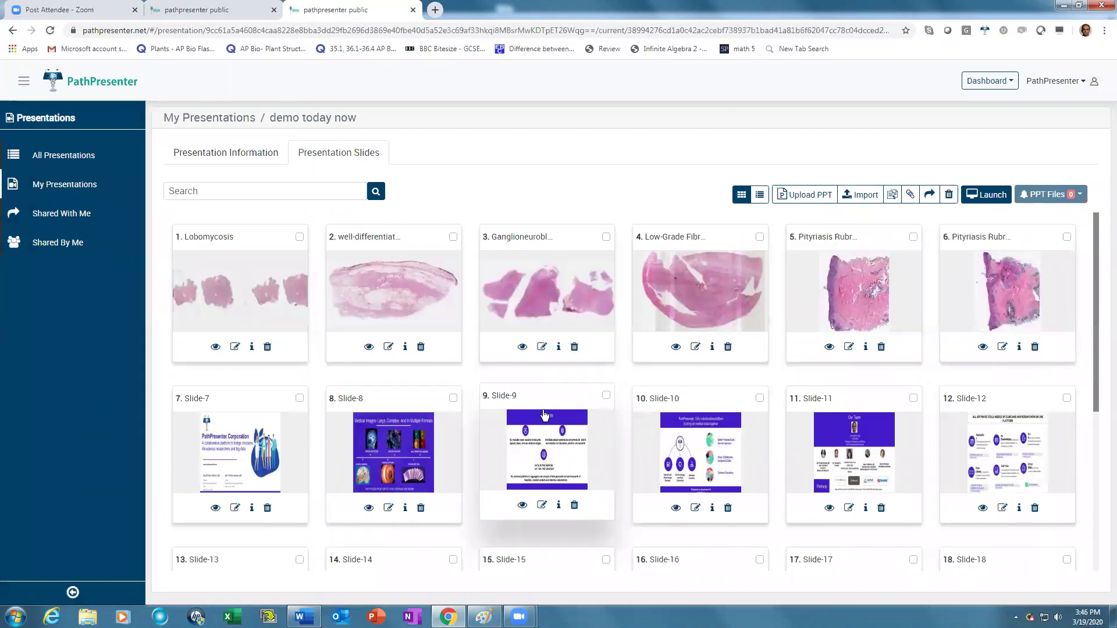
Move Slide-7 to first, the third pathology slide to ninth, and Lobomycosis to third.
{"action": "scroll", "coordinate": [543, 415], "scroll_direction": "down", "scroll_amount": 4}
{"action": "scroll", "coordinate": [544, 415], "scroll_direction": "up", "scroll_amount": 2}
{"action": "scroll", "coordinate": [544, 414], "scroll_direction": "up", "scroll_amount": 2}
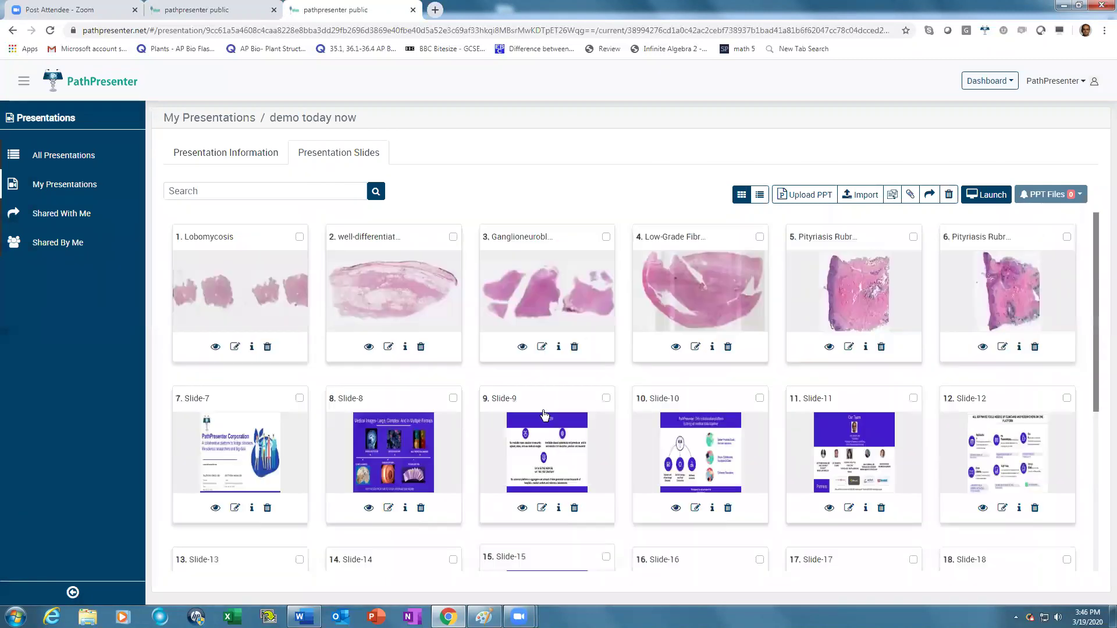
{"action": "left_click_drag", "start_coordinate": [254, 430], "coordinate": [247, 273]}
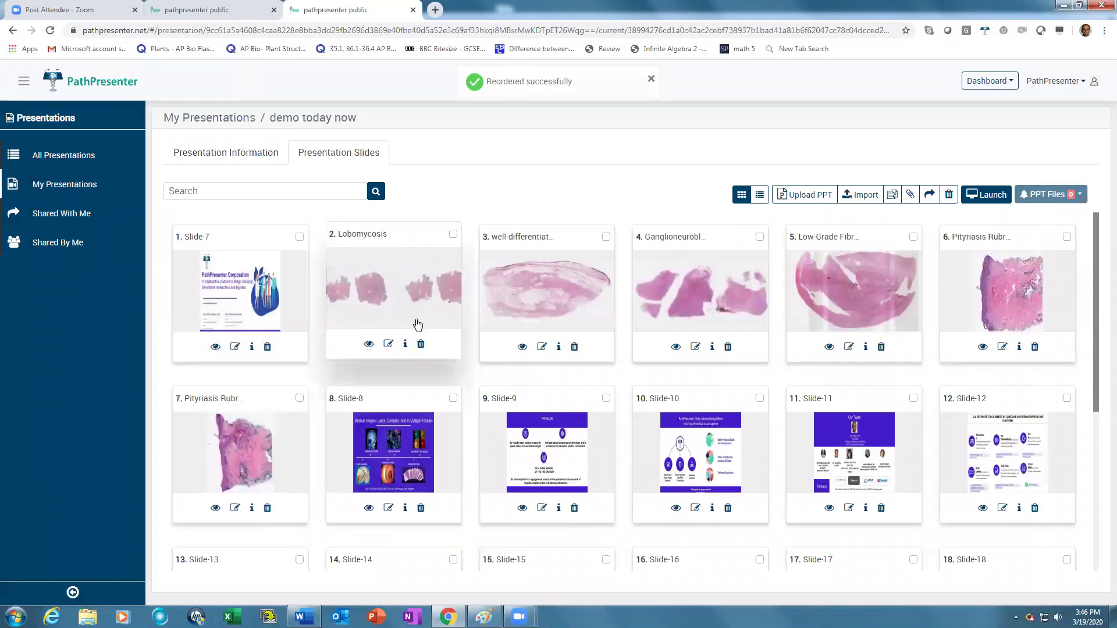
{"action": "left_click_drag", "start_coordinate": [532, 317], "coordinate": [550, 465]}
{"action": "left_click_drag", "start_coordinate": [386, 324], "coordinate": [537, 318]}
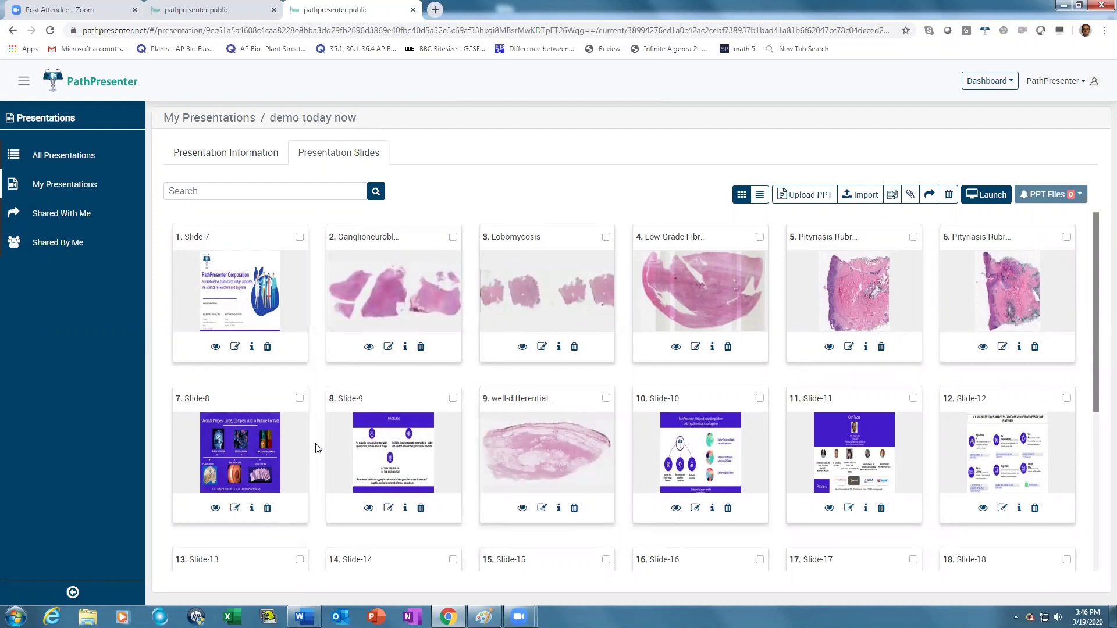
Start a compare slide with a public-library Lobomycosis slide as the first image.
{"action": "left_click", "coordinate": [893, 197]}
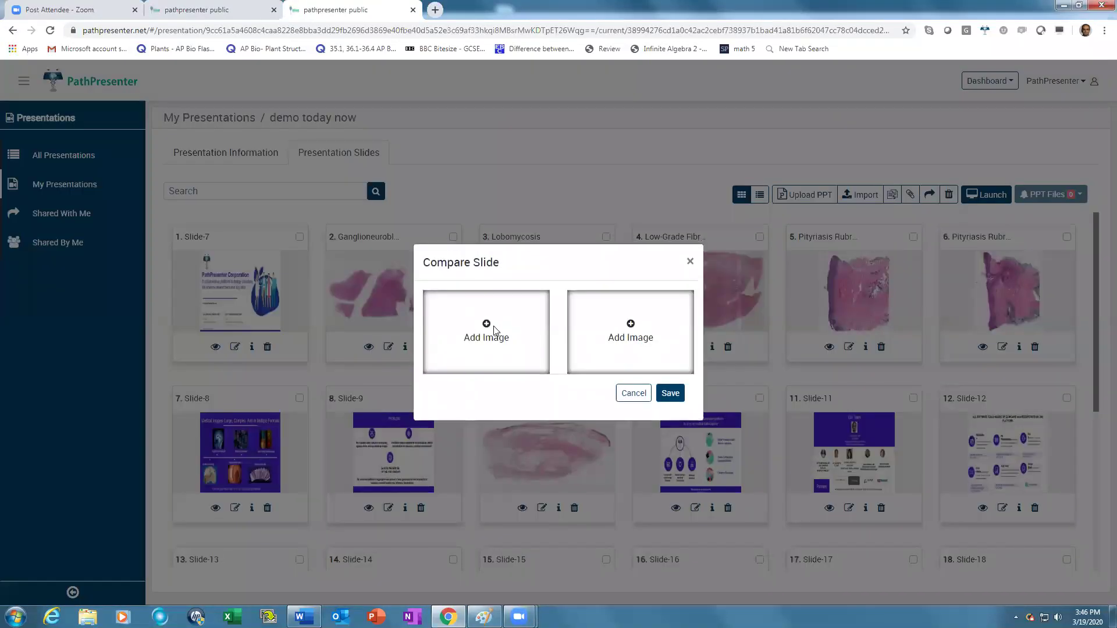
{"action": "left_click", "coordinate": [486, 332]}
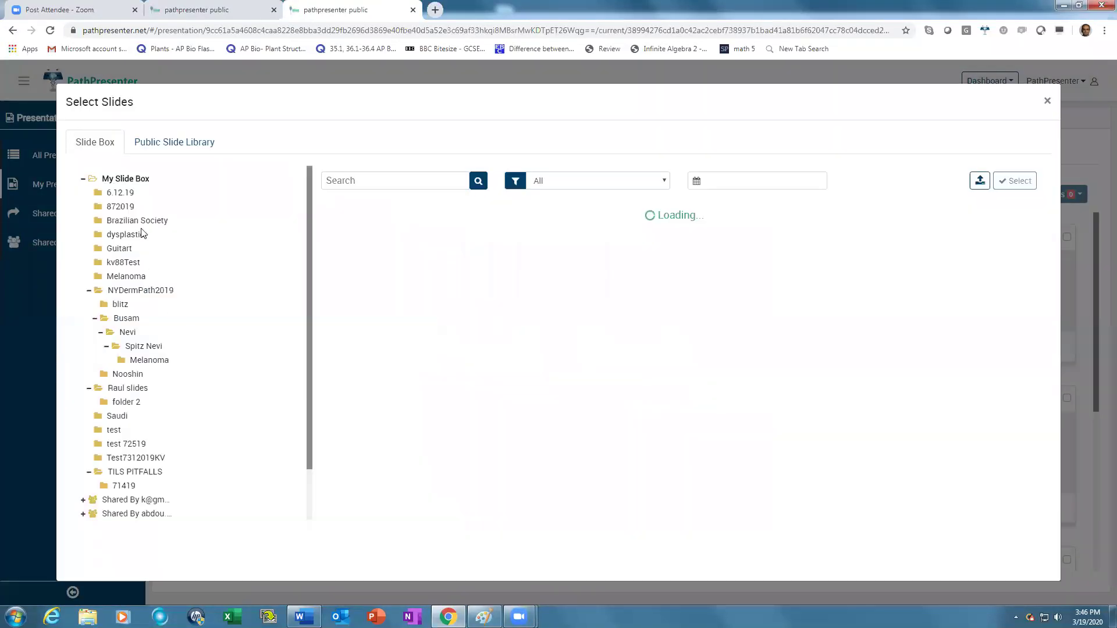
{"action": "left_click", "coordinate": [155, 137]}
{"action": "left_click", "coordinate": [147, 194]}
{"action": "type", "text": "lobomy"}
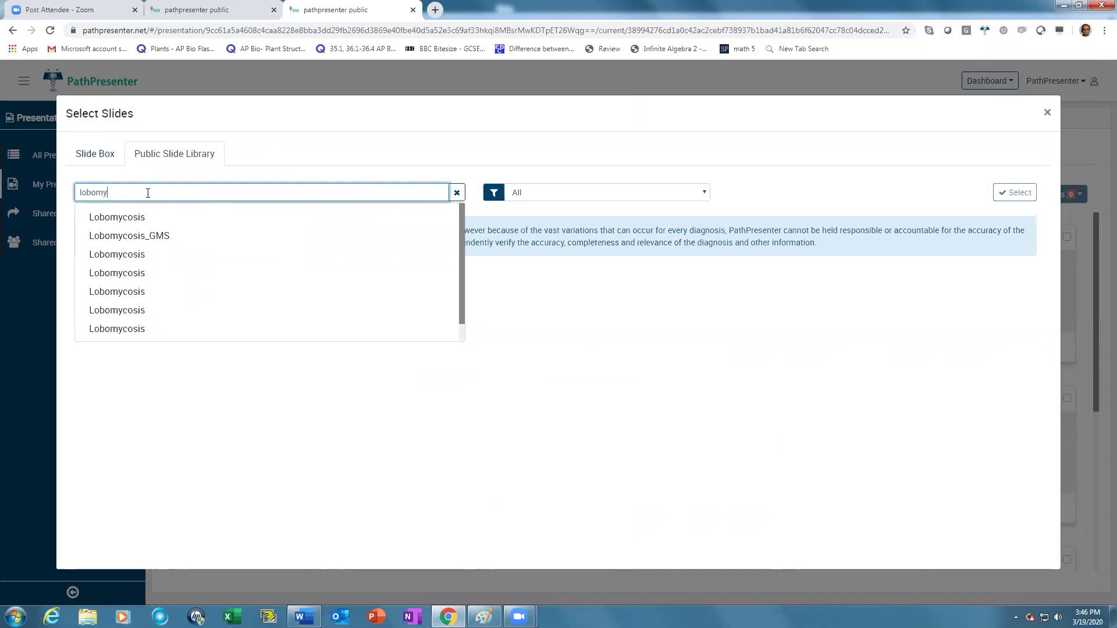
{"action": "left_click", "coordinate": [144, 215]}
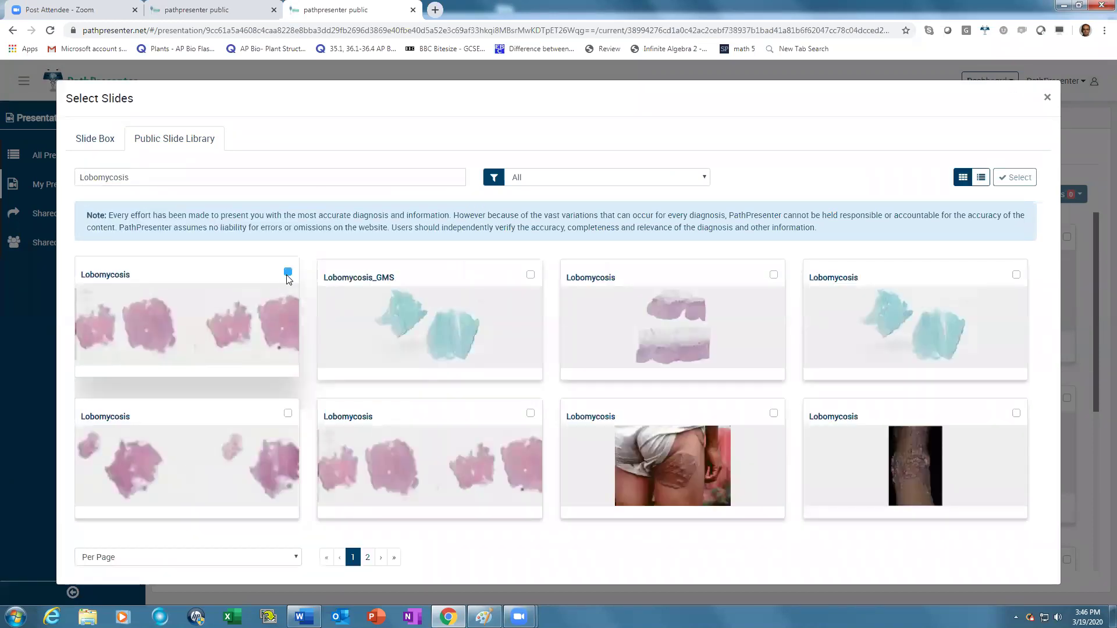
{"action": "left_click", "coordinate": [287, 274]}
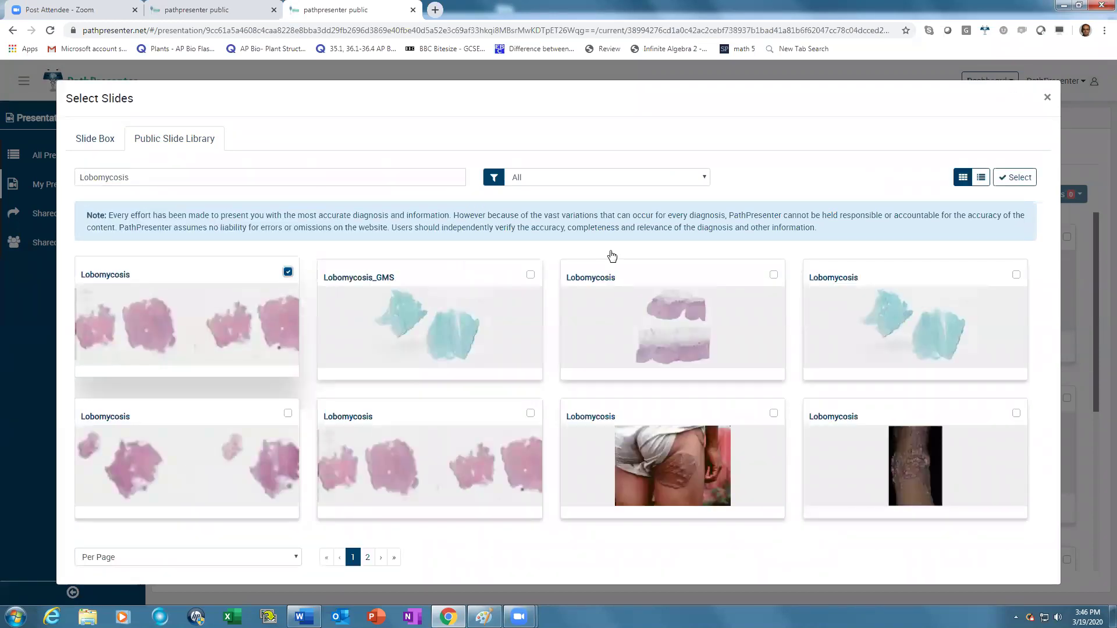
{"action": "left_click", "coordinate": [1018, 182]}
Set Lobomycosis_GMS from the public library as the second image and save the compare slide.
{"action": "left_click", "coordinate": [629, 310]}
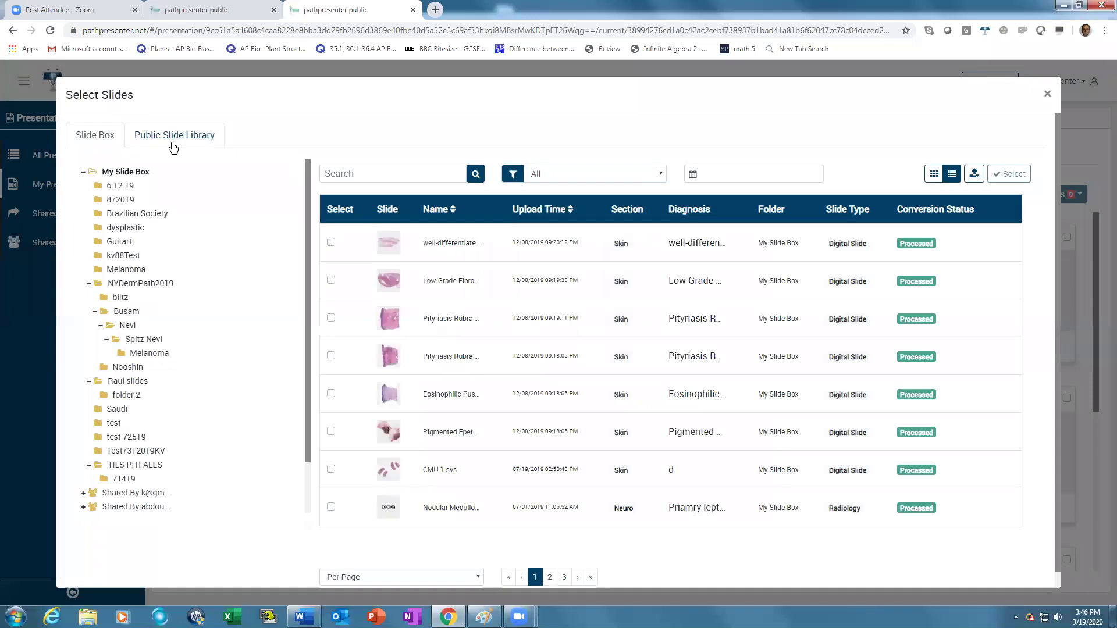
{"action": "left_click", "coordinate": [172, 140]}
{"action": "left_click", "coordinate": [151, 187]}
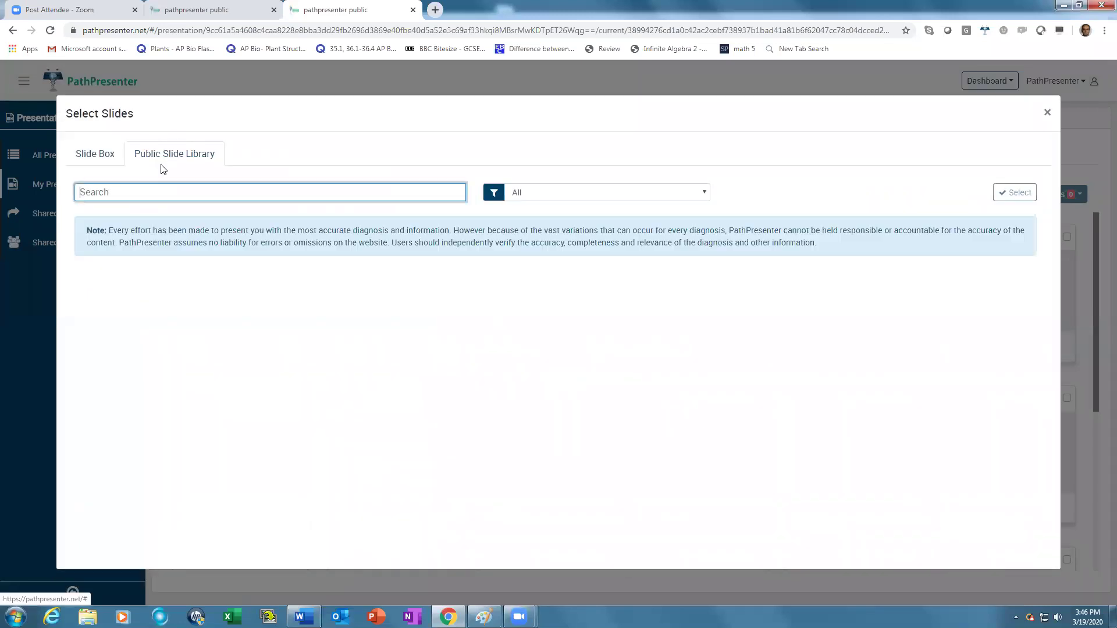
{"action": "type", "text": "lobomyc"}
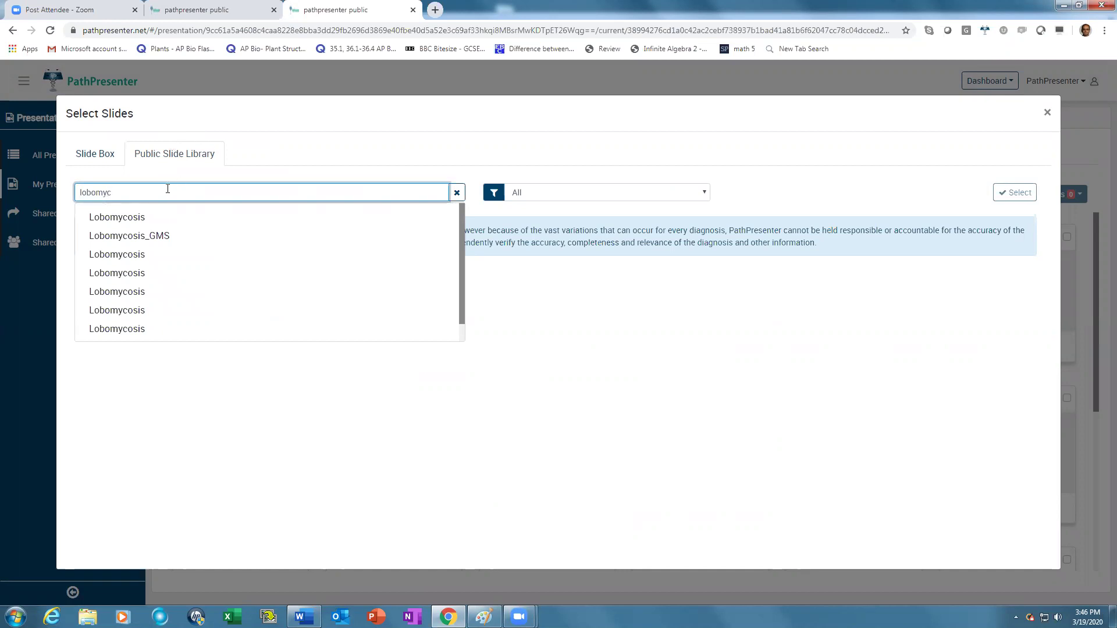
{"action": "left_click", "coordinate": [129, 217]}
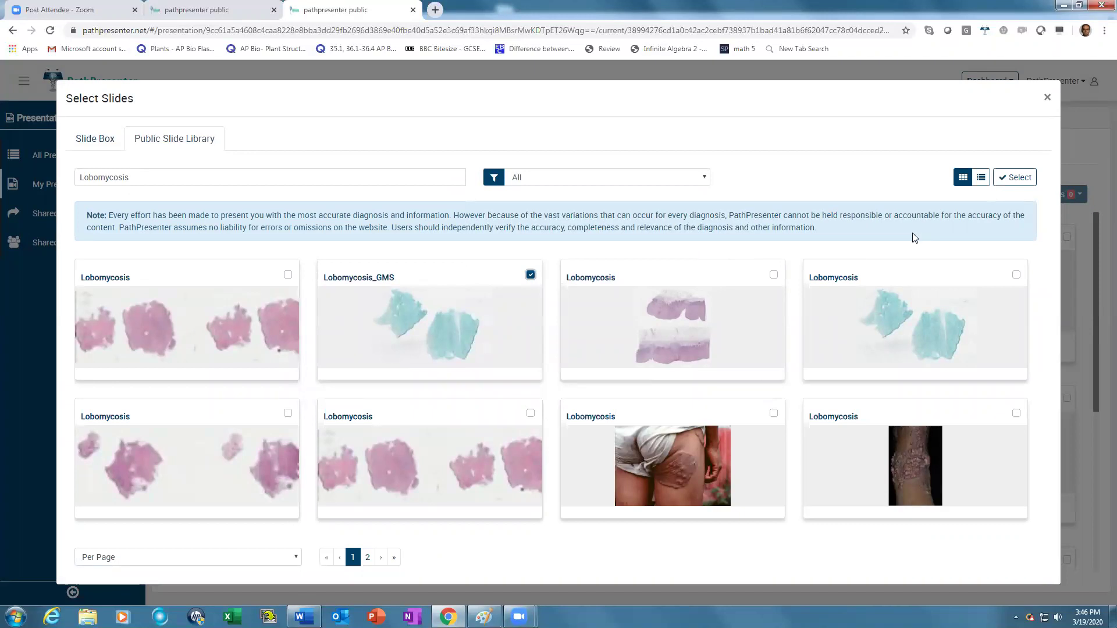
{"action": "left_click", "coordinate": [1017, 177]}
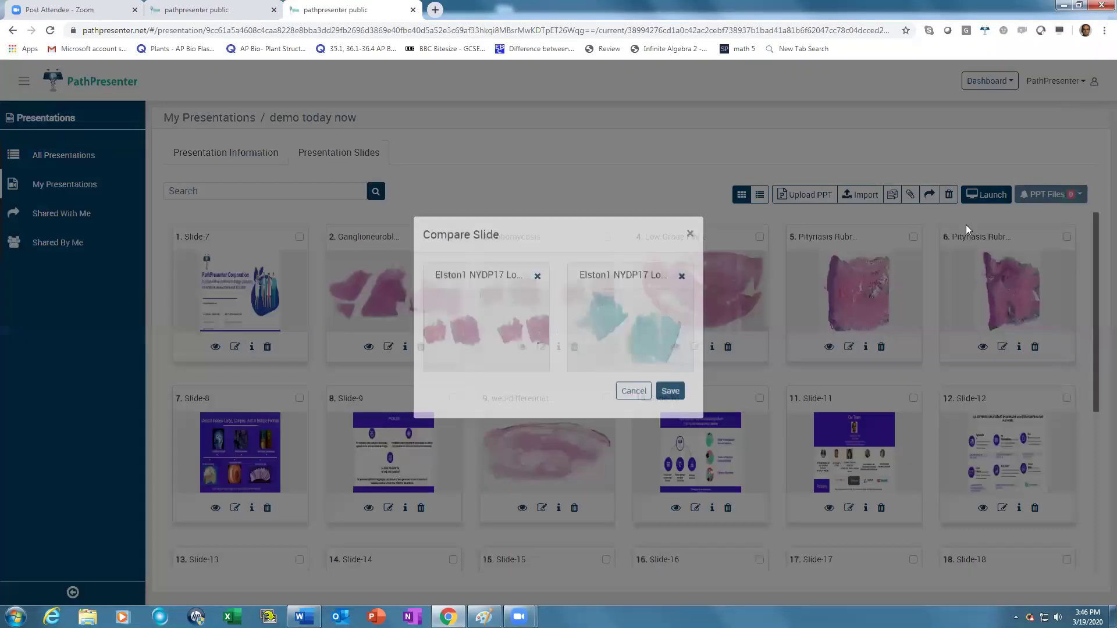
{"action": "left_click", "coordinate": [677, 402]}
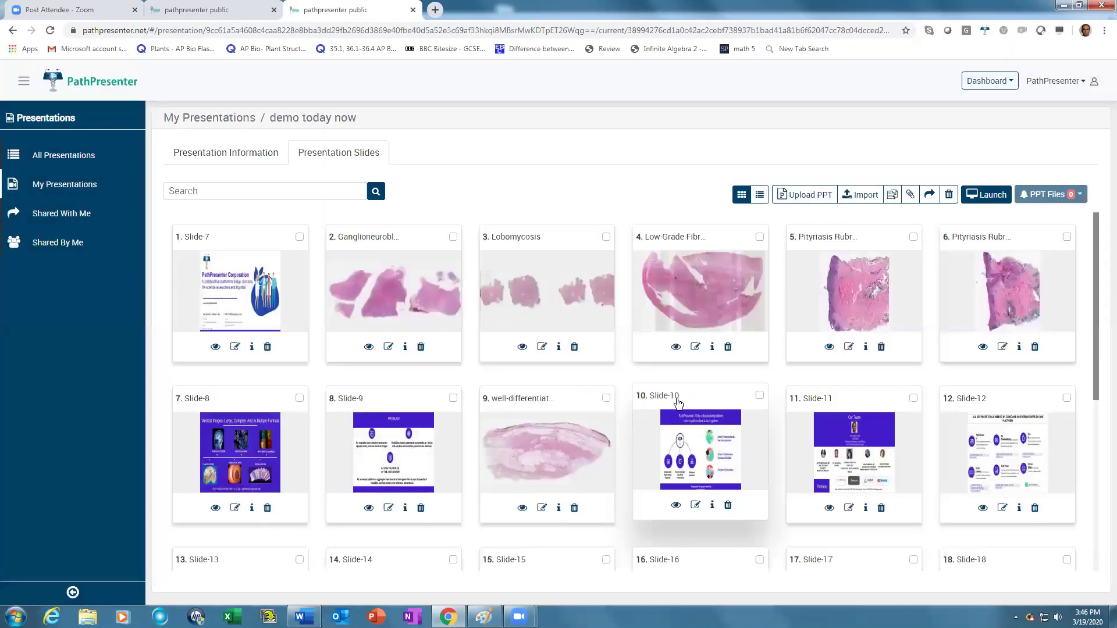
Drag the Lobomycosis compare slide from the end up to position 9, then to fourth place.
{"action": "scroll", "coordinate": [634, 356], "scroll_direction": "down", "scroll_amount": 4}
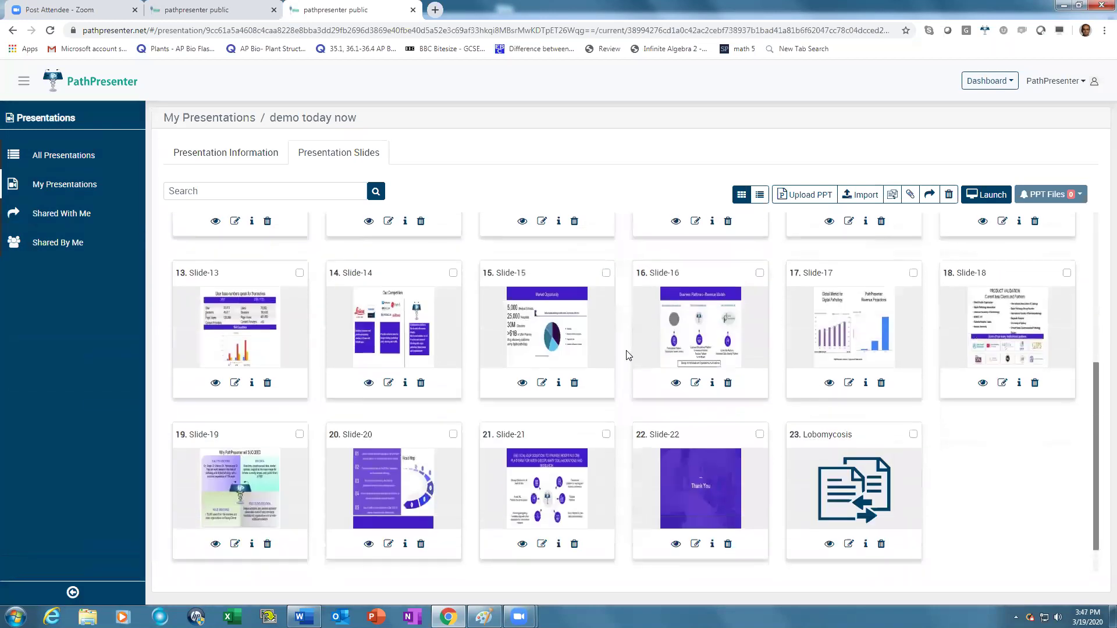
{"action": "left_click_drag", "start_coordinate": [814, 550], "coordinate": [602, 302]}
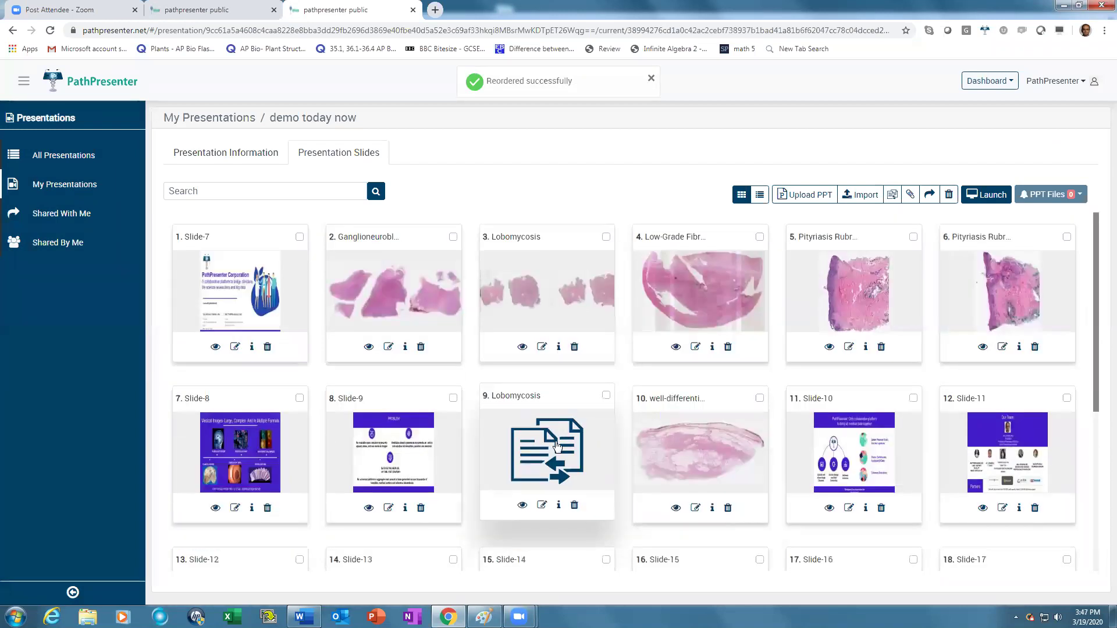
{"action": "left_click_drag", "start_coordinate": [595, 391], "coordinate": [708, 282]}
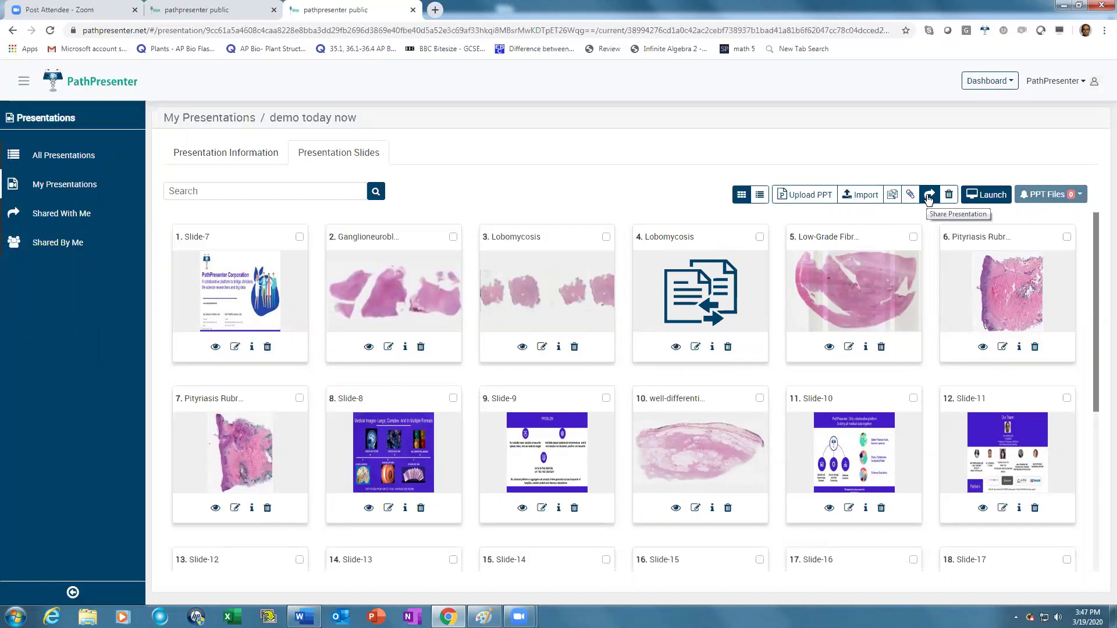
Launch 'demo today now' full screen and advance from the title slide to slide two.
{"action": "left_click", "coordinate": [995, 199]}
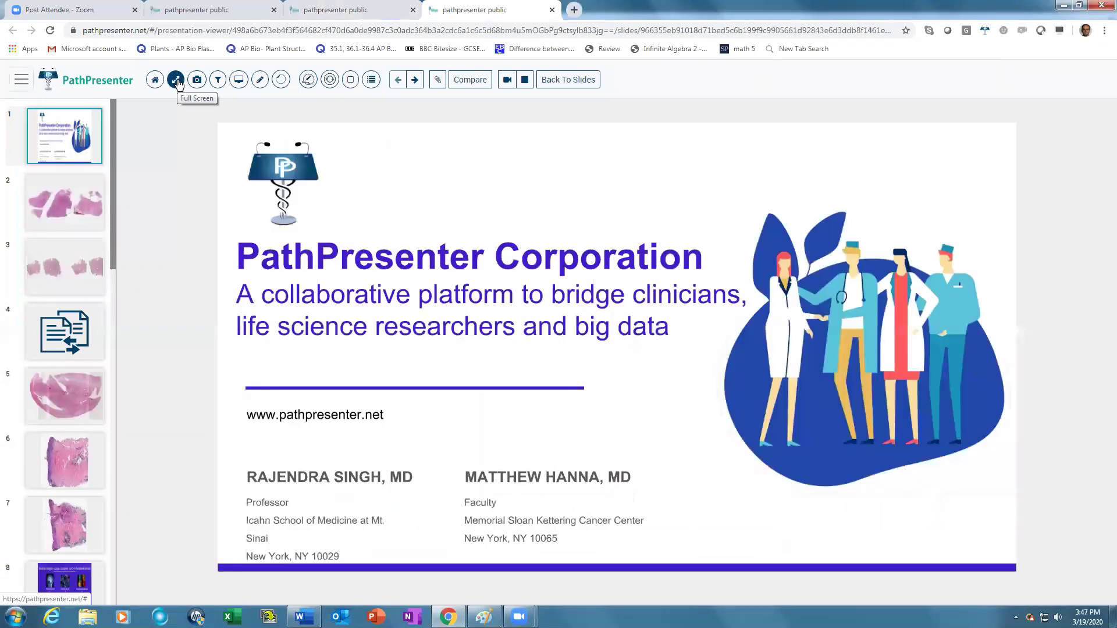
{"action": "left_click", "coordinate": [176, 82]}
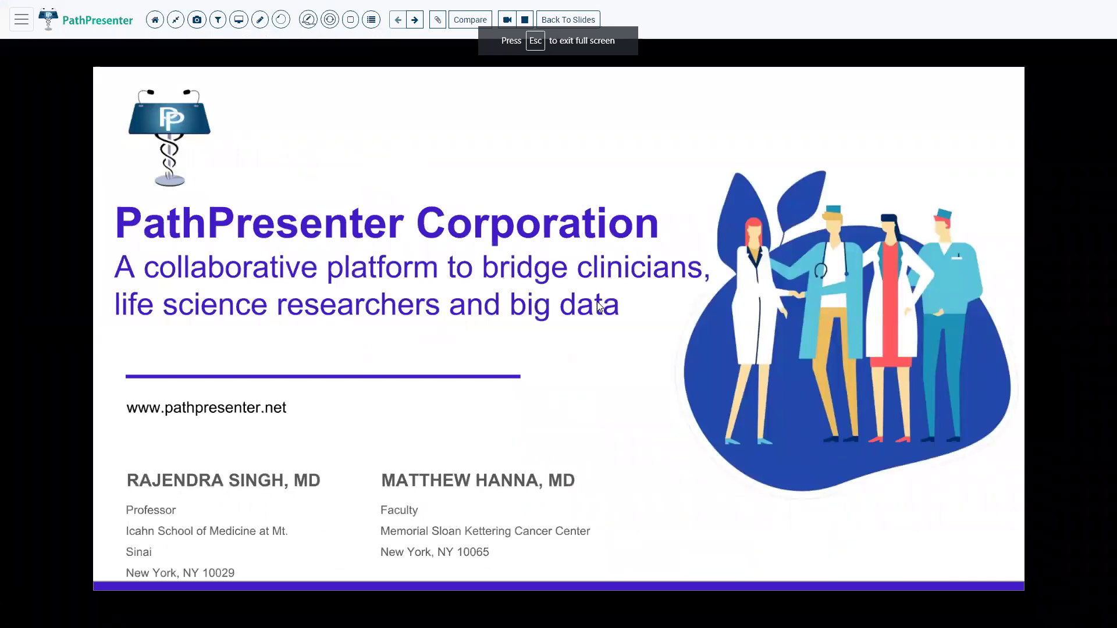
{"action": "left_click", "coordinate": [415, 21]}
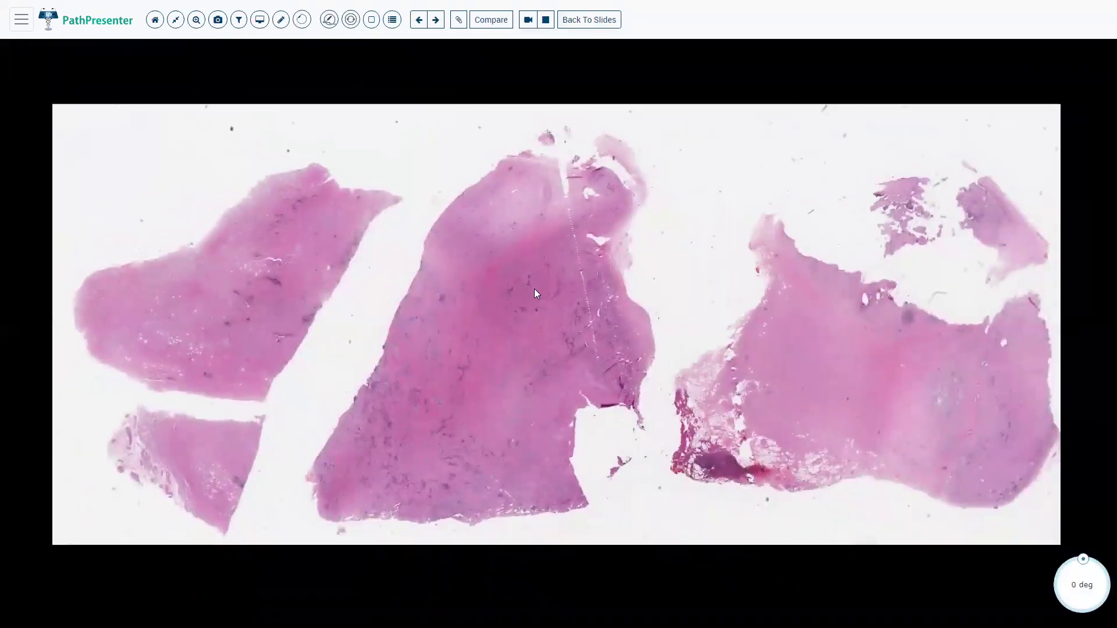
Zoom into Lobomycosis, jump from the granulomatous to the organism annotation, then go to the compare slide.
{"action": "scroll", "coordinate": [537, 293], "scroll_direction": "up", "scroll_amount": 2}
{"action": "scroll", "coordinate": [534, 288], "scroll_direction": "up", "scroll_amount": 5}
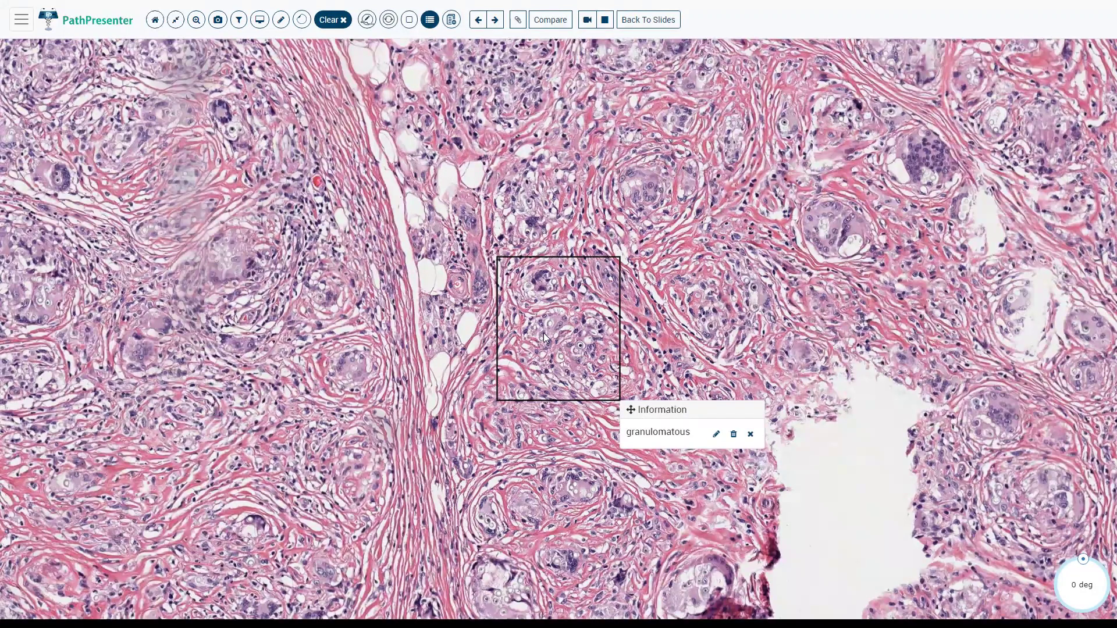
{"action": "key", "text": "Right"}
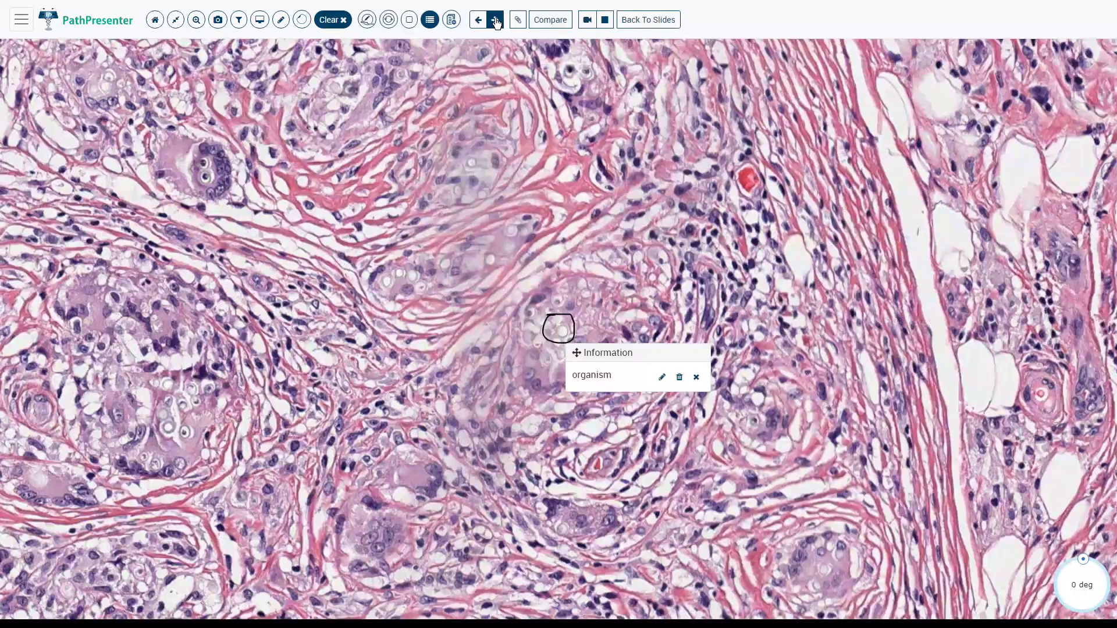
{"action": "left_click", "coordinate": [495, 21]}
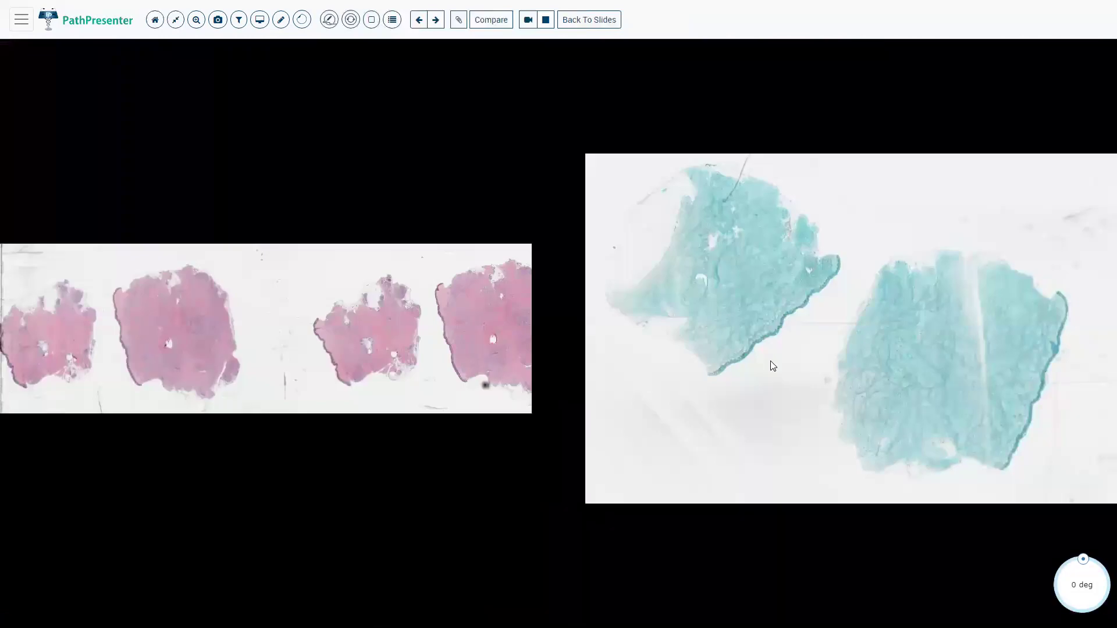
Use the Navigator to bring the pink slide into the main view.
{"action": "scroll", "coordinate": [682, 340], "scroll_direction": "up", "scroll_amount": 2}
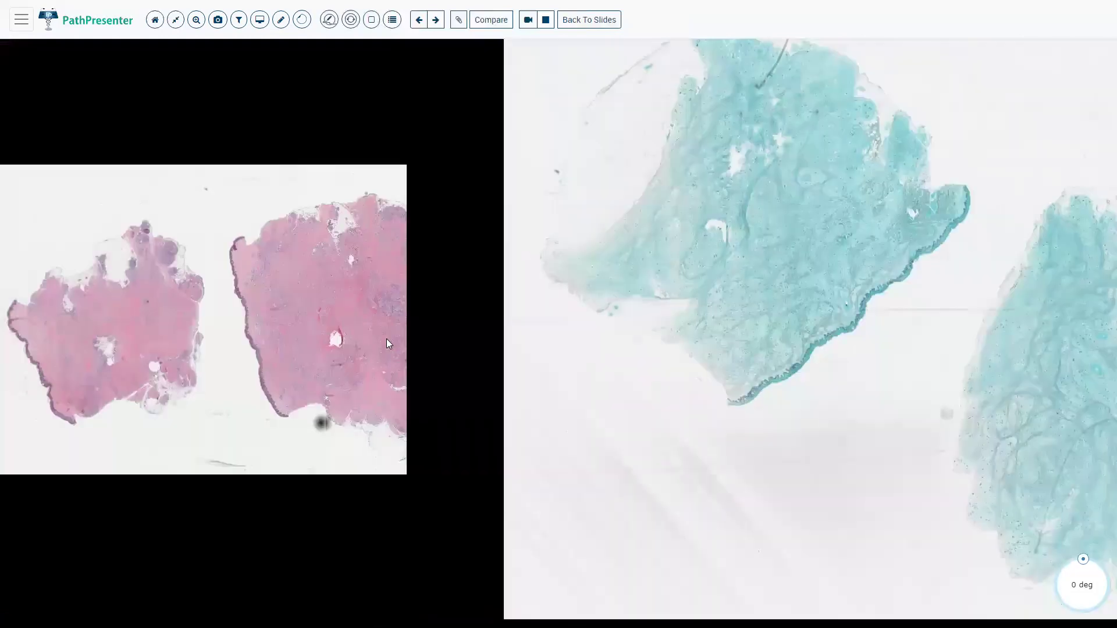
{"action": "scroll", "coordinate": [388, 343], "scroll_direction": "up", "scroll_amount": 1}
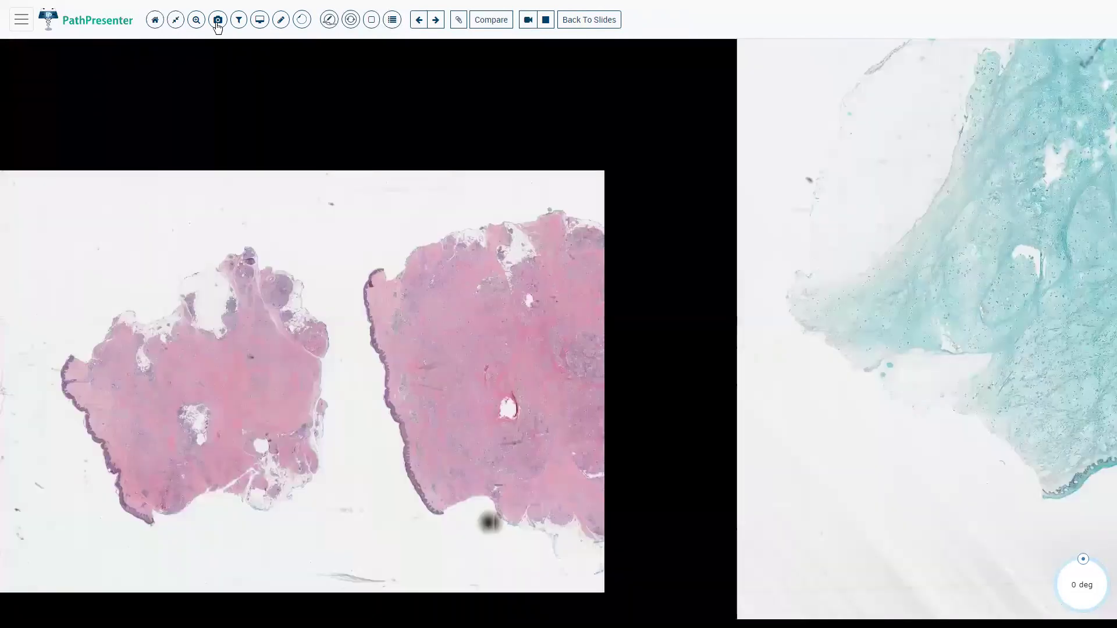
{"action": "left_click", "coordinate": [259, 21]}
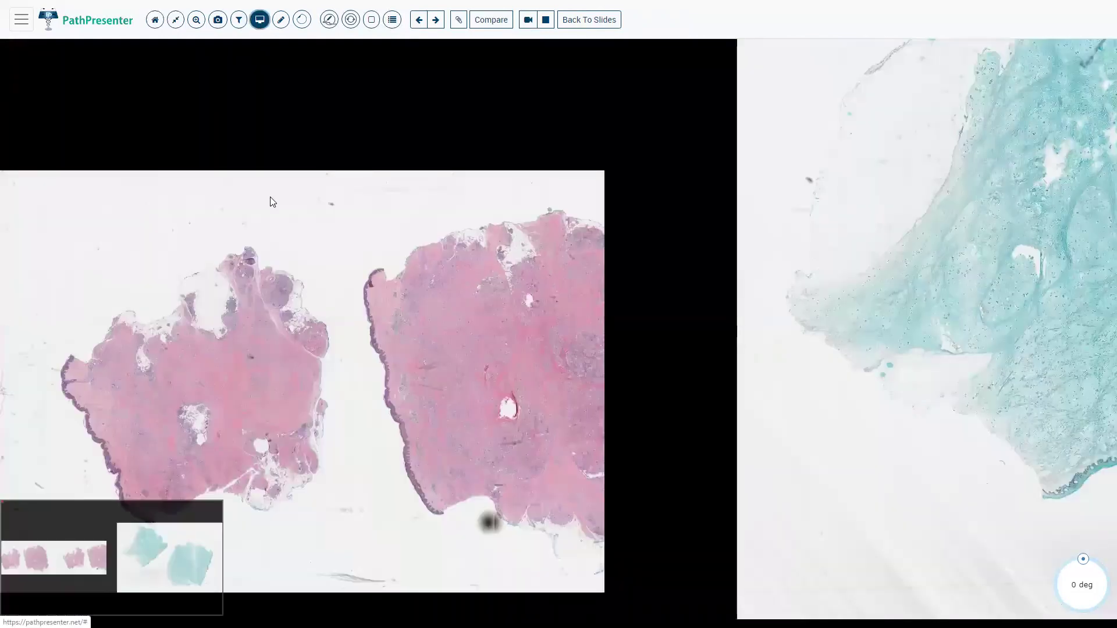
{"action": "left_click", "coordinate": [181, 560]}
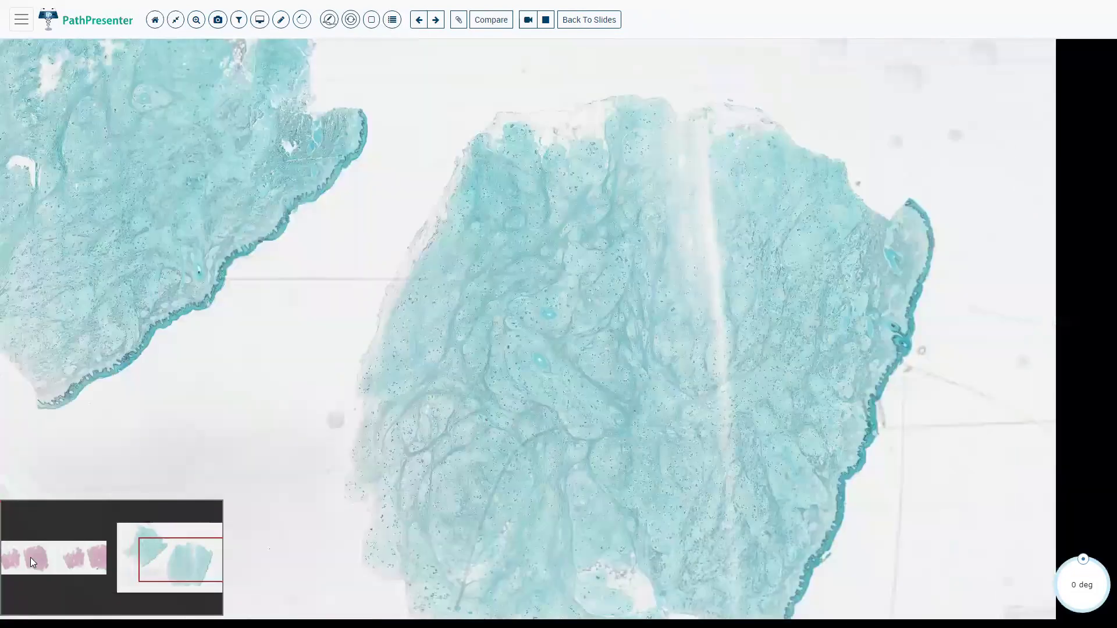
{"action": "left_click", "coordinate": [30, 557]}
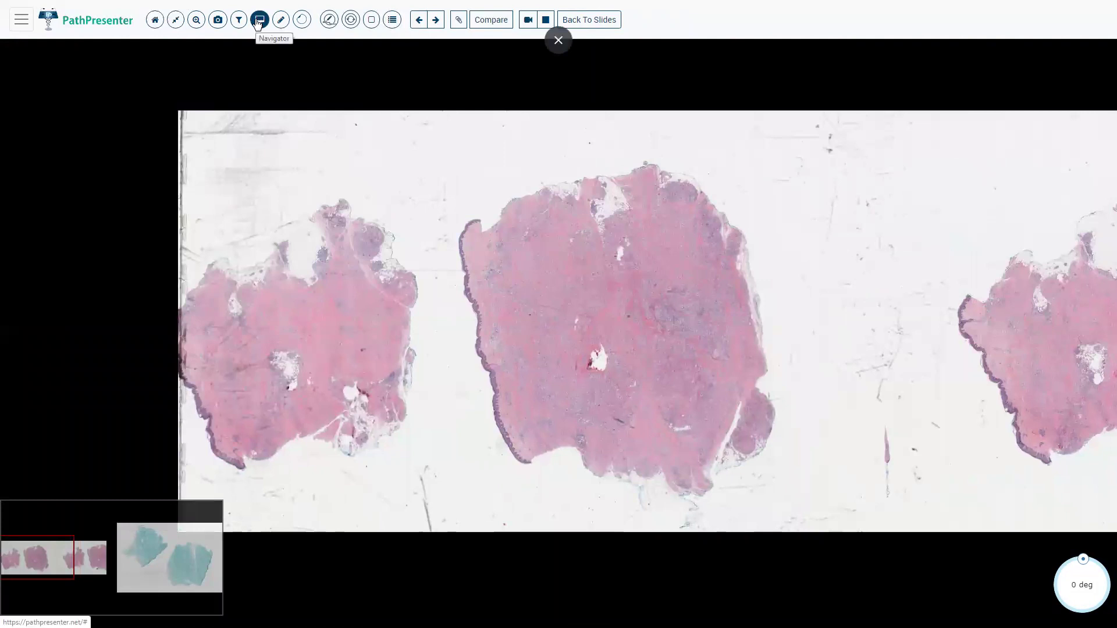
{"action": "left_click", "coordinate": [259, 22]}
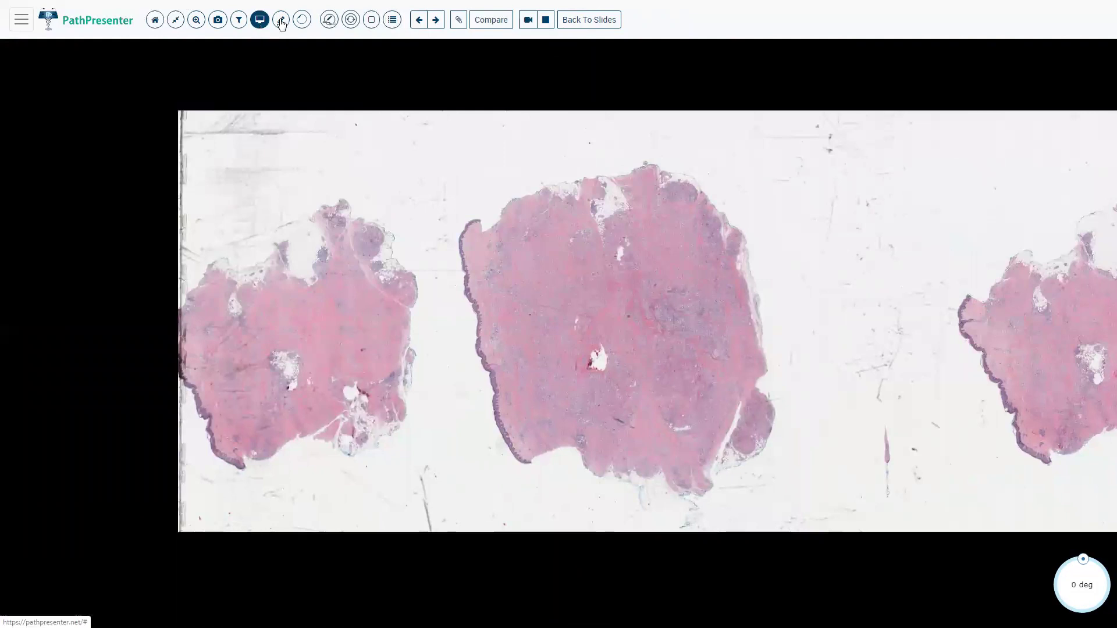
Draw a freehand loop around a region on the upper central pink tissue.
{"action": "left_click", "coordinate": [282, 22]}
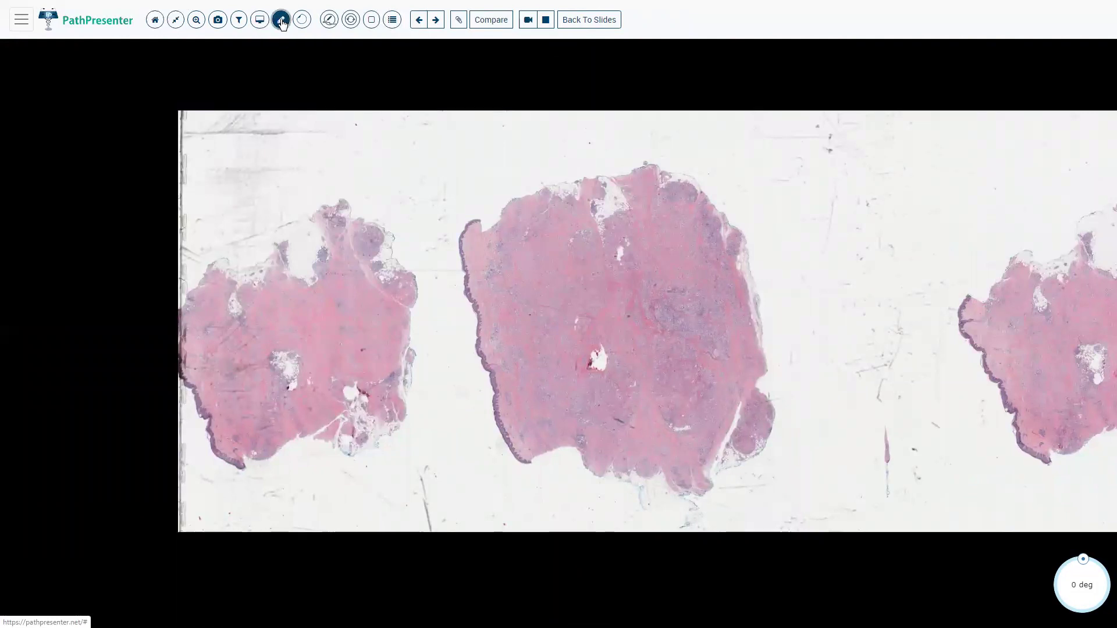
{"action": "mouse_move", "coordinate": [579, 249]}
{"action": "left_mouse_down"}
{"action": "mouse_move", "coordinate": [540, 279]}
{"action": "mouse_move", "coordinate": [563, 249]}
{"action": "mouse_move", "coordinate": [585, 273]}
{"action": "mouse_move", "coordinate": [562, 263]}
{"action": "left_mouse_up"}
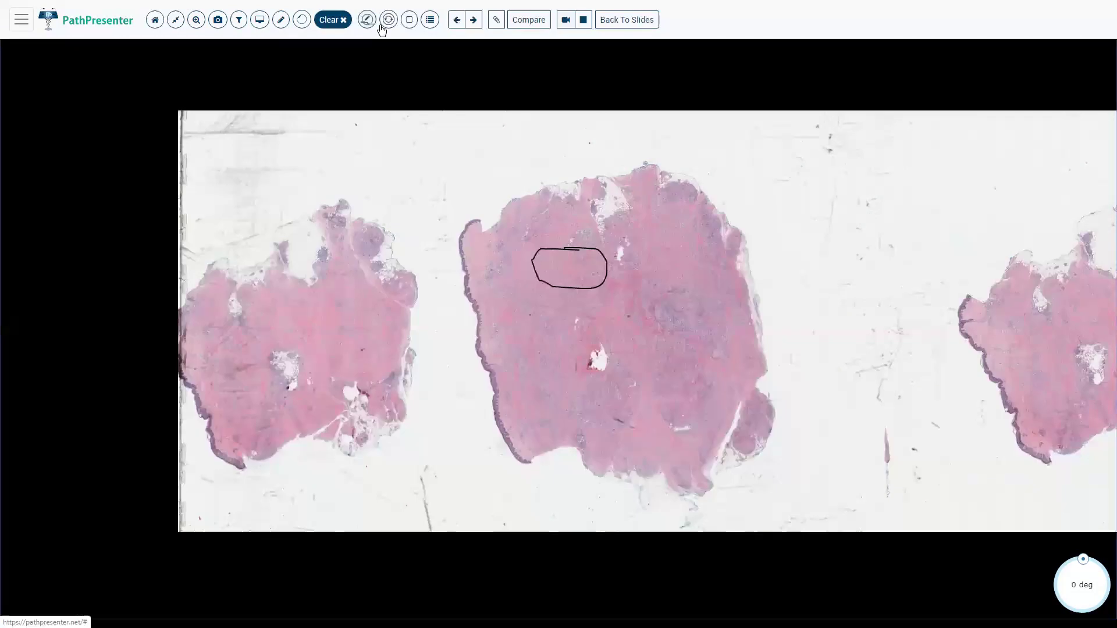
{"action": "left_click", "coordinate": [298, 22]}
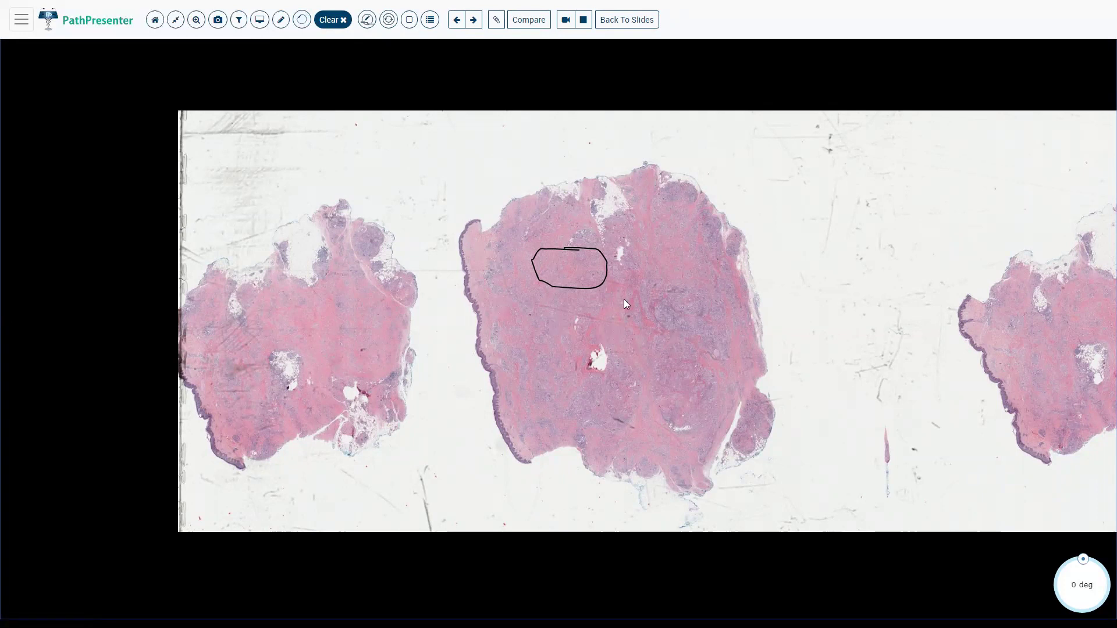
{"action": "left_click", "coordinate": [528, 20]}
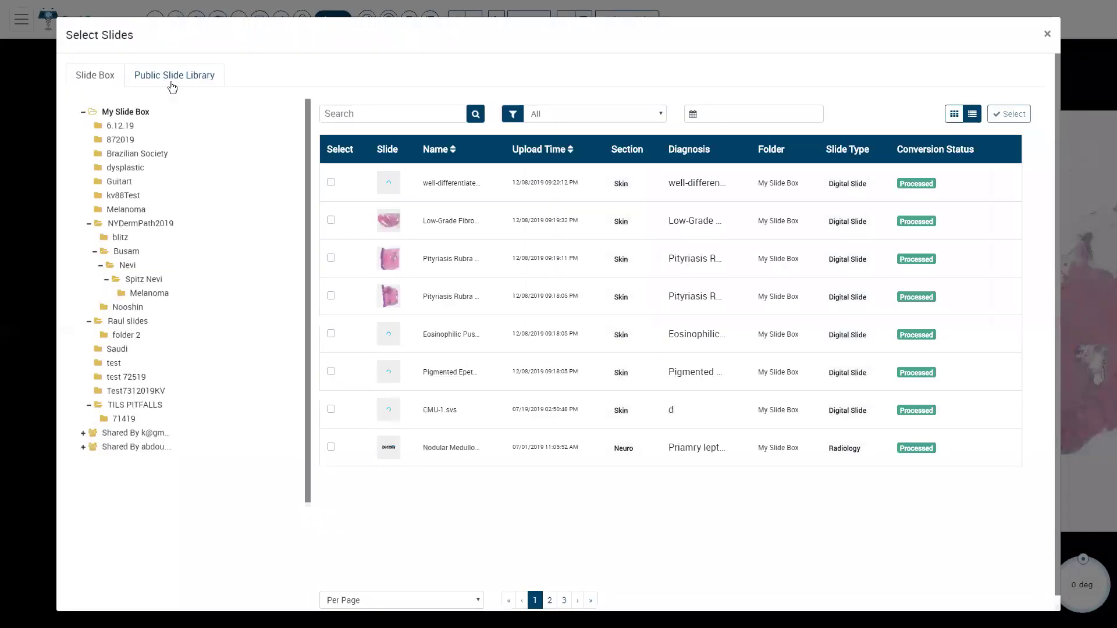
Select the public-library Cutaneous cryptococcus slide for side-by-side comparison.
{"action": "left_click", "coordinate": [170, 84]}
{"action": "left_click", "coordinate": [136, 130]}
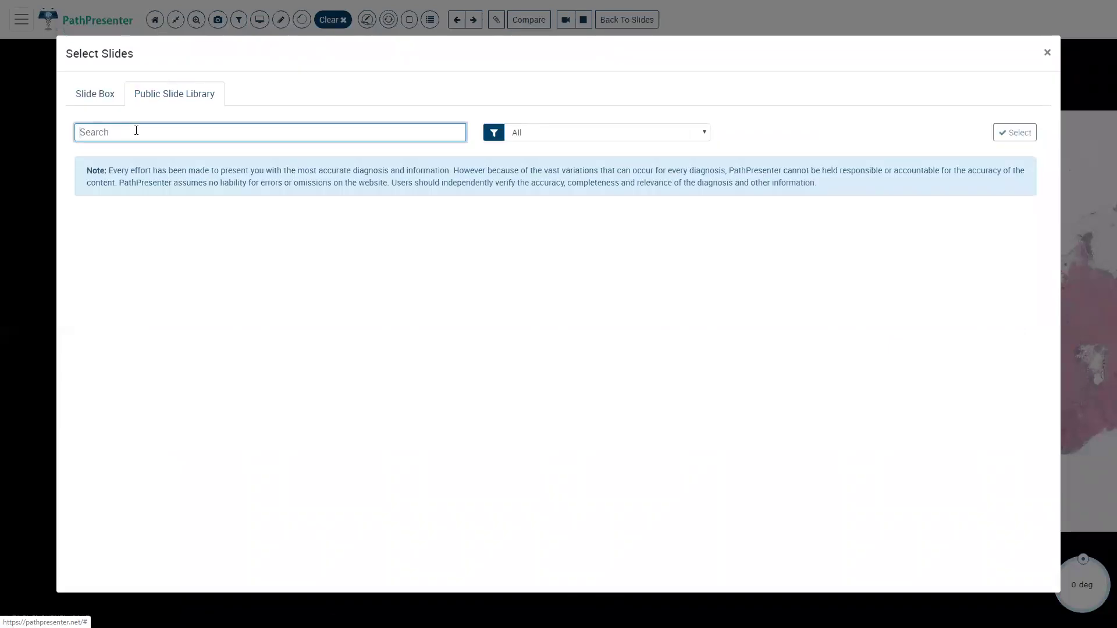
{"action": "type", "text": "cry"}
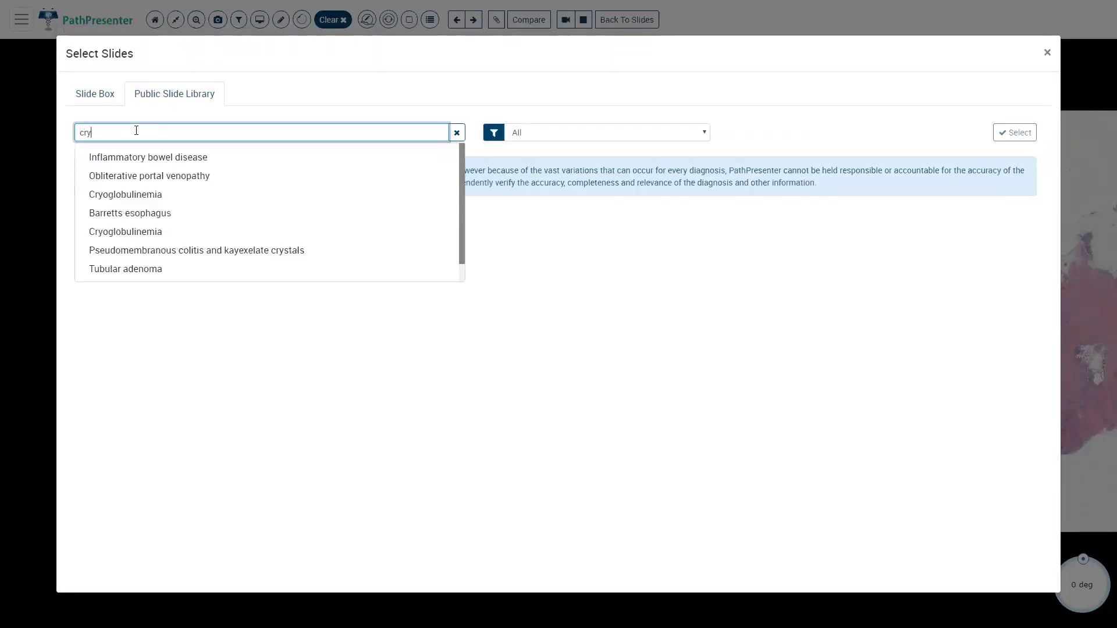
{"action": "type", "text": "pt"}
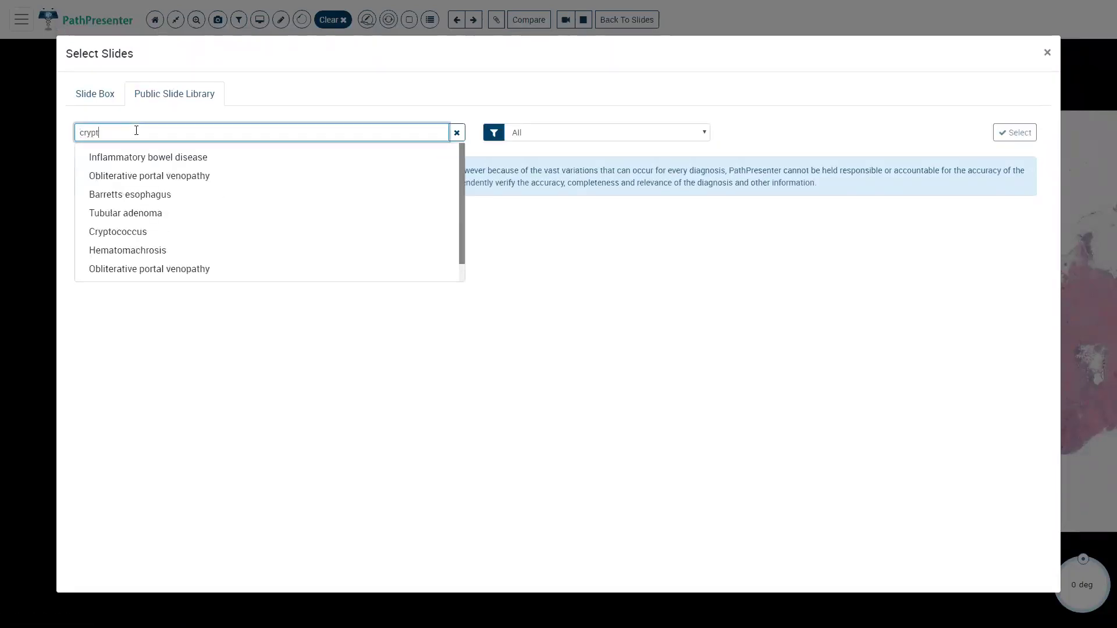
{"action": "left_click", "coordinate": [135, 227]}
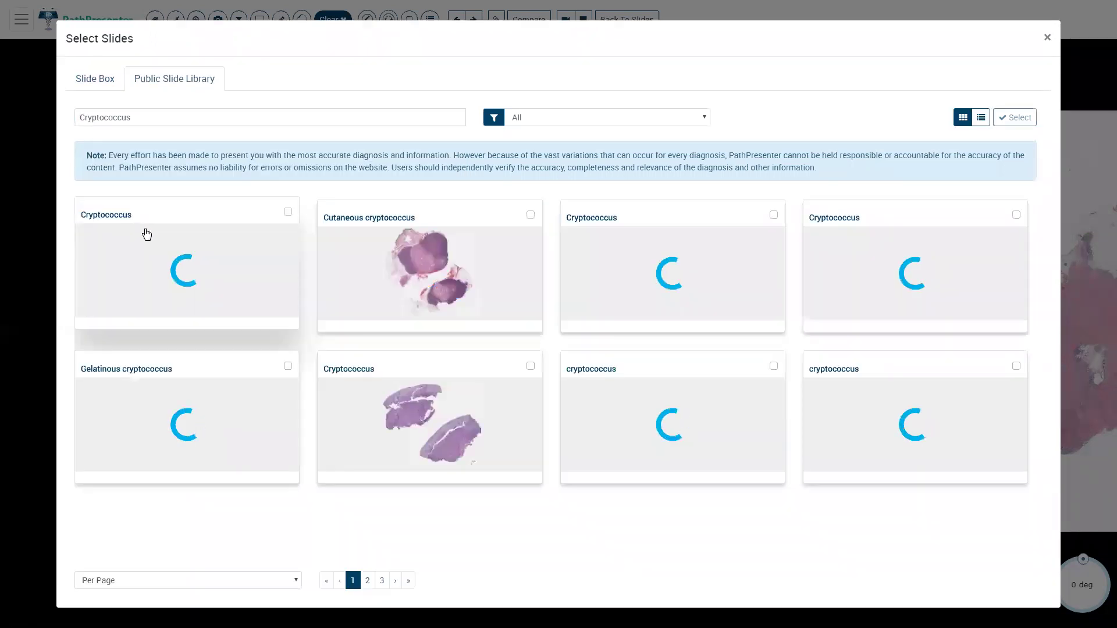
{"action": "left_click", "coordinate": [530, 213]}
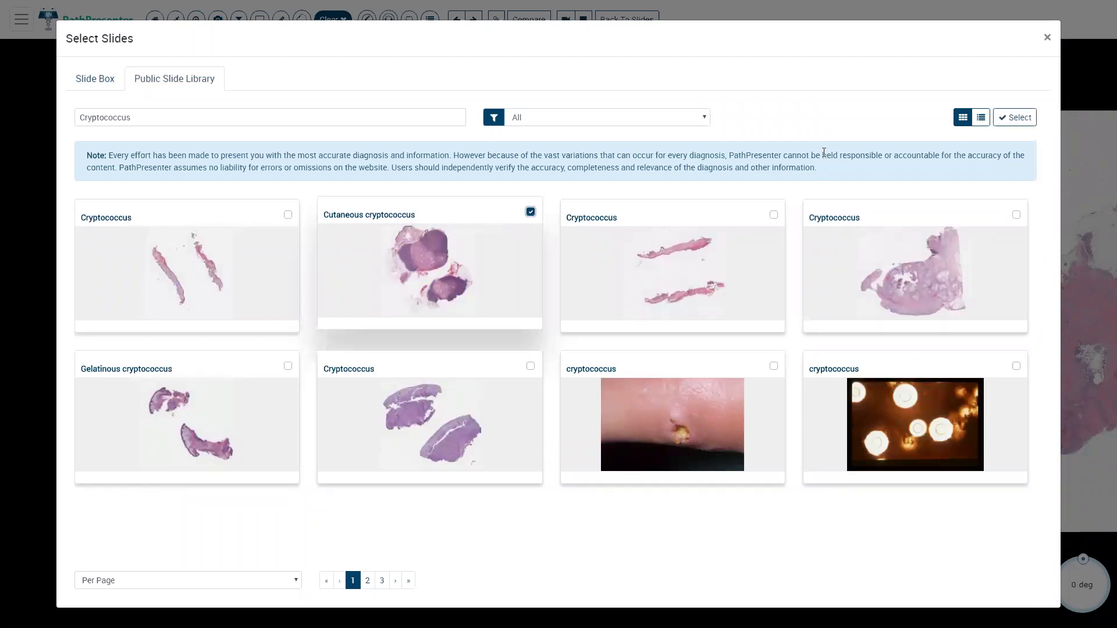
{"action": "left_click", "coordinate": [1030, 119]}
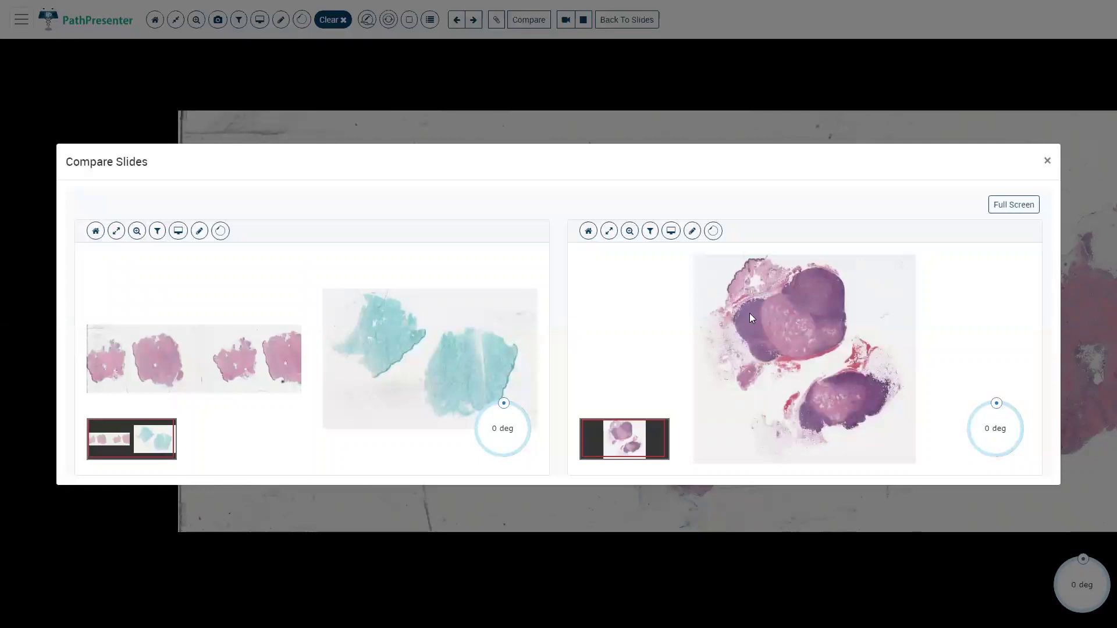
View the comparison full screen, exit full screen, and close Compare Slides.
{"action": "left_click", "coordinate": [1002, 209]}
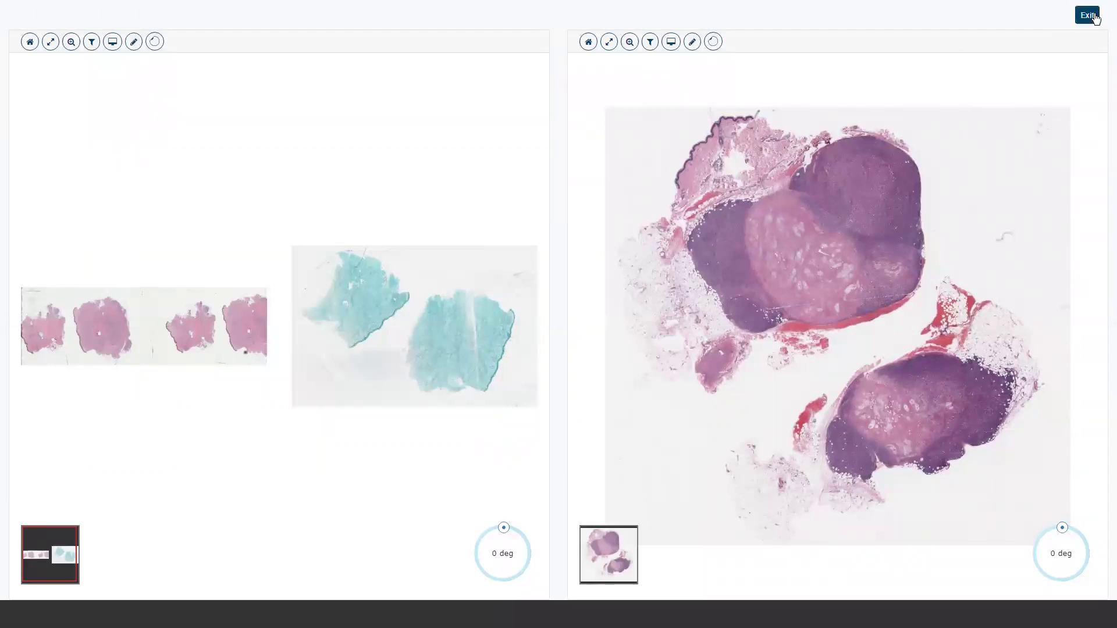
{"action": "left_click", "coordinate": [1094, 17]}
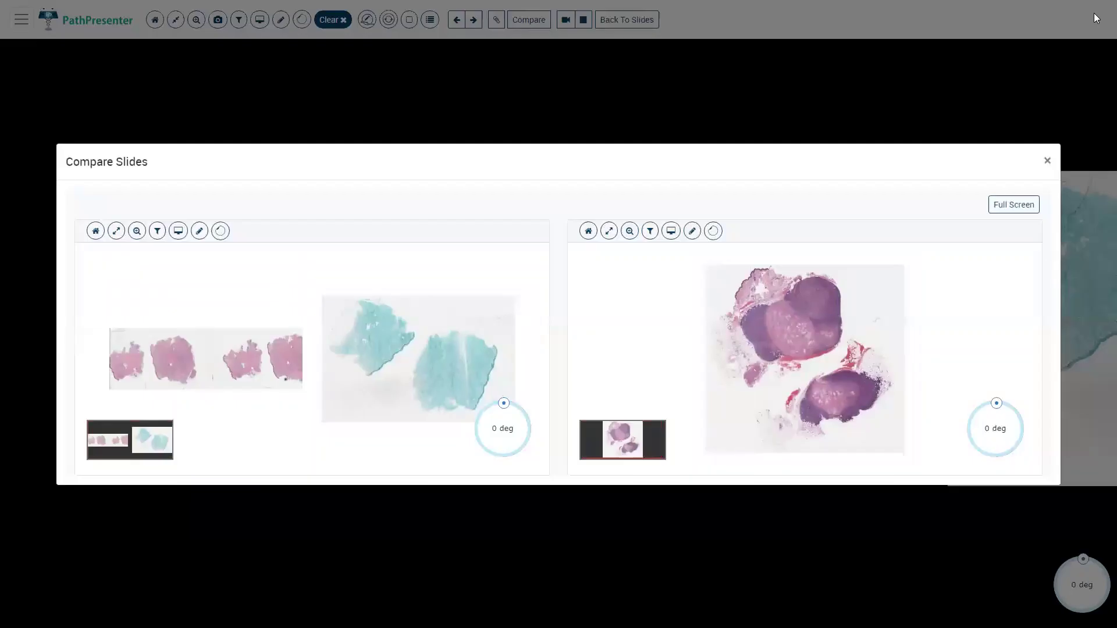
{"action": "left_click", "coordinate": [1048, 162]}
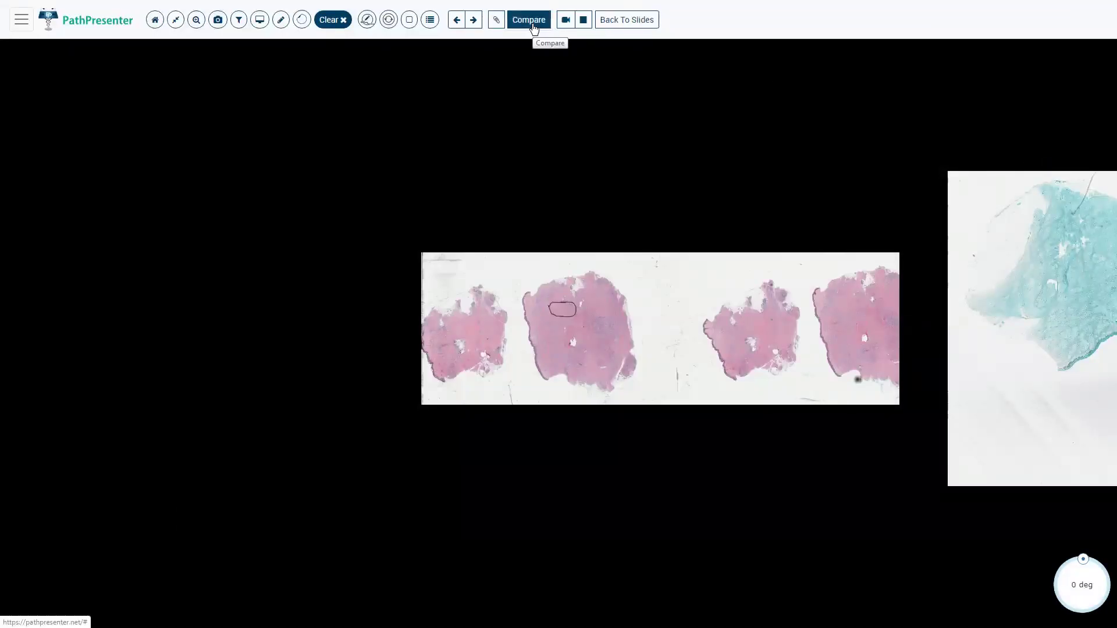
Advance four slides, exit full screen, and return to the 'demo today now' slide grid.
{"action": "left_click", "coordinate": [473, 22]}
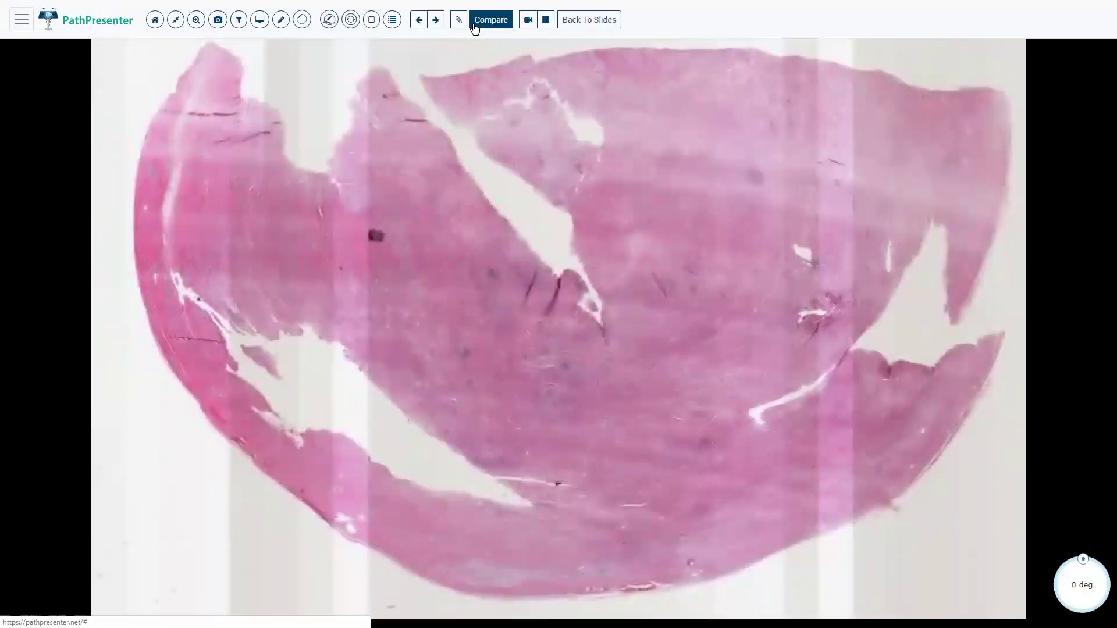
{"action": "left_click", "coordinate": [435, 20]}
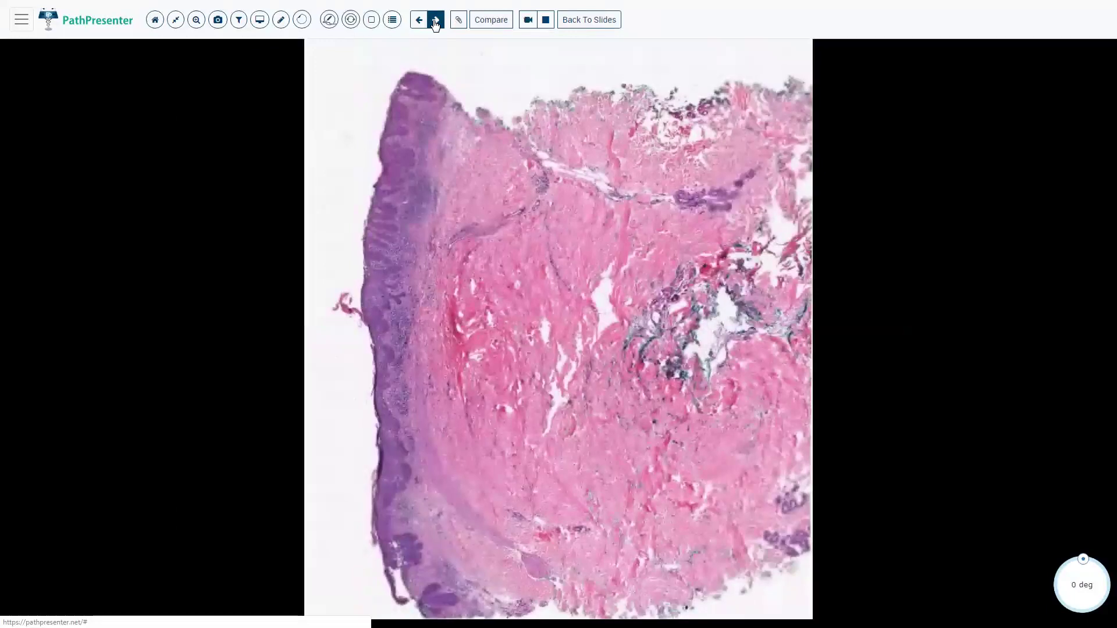
{"action": "left_click", "coordinate": [435, 21]}
{"action": "left_click", "coordinate": [435, 20]}
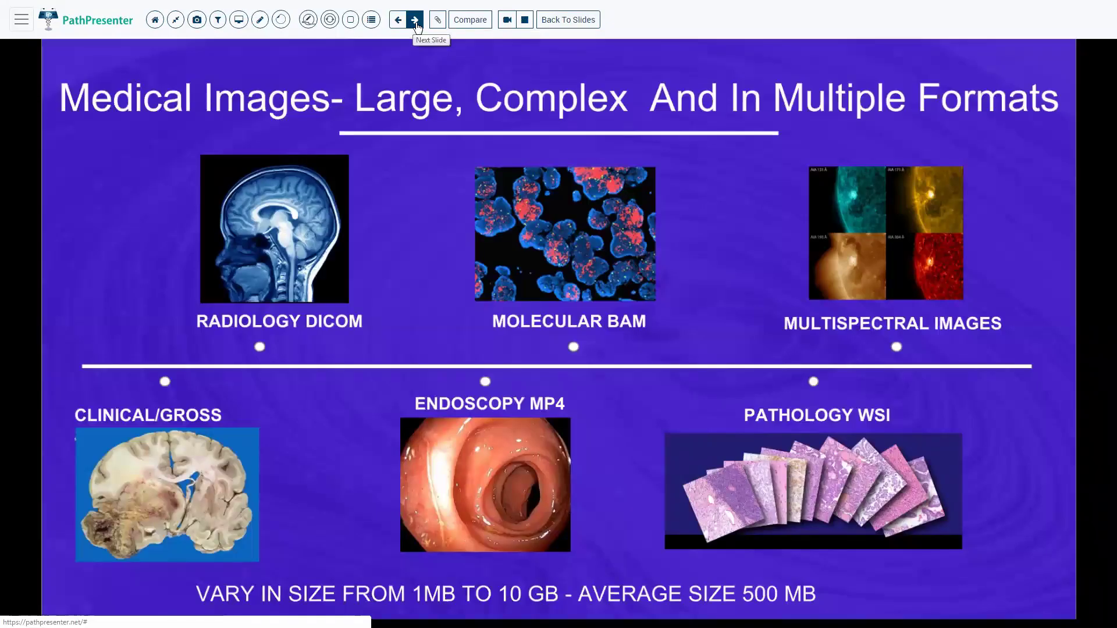
{"action": "key", "text": "Escape"}
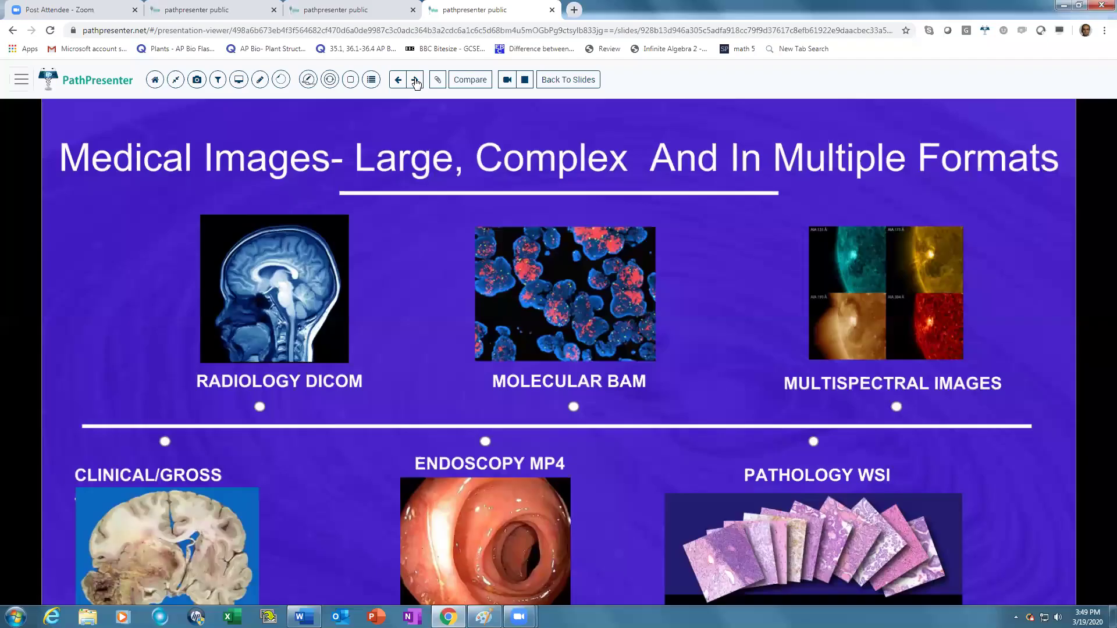
{"action": "left_click", "coordinate": [565, 80]}
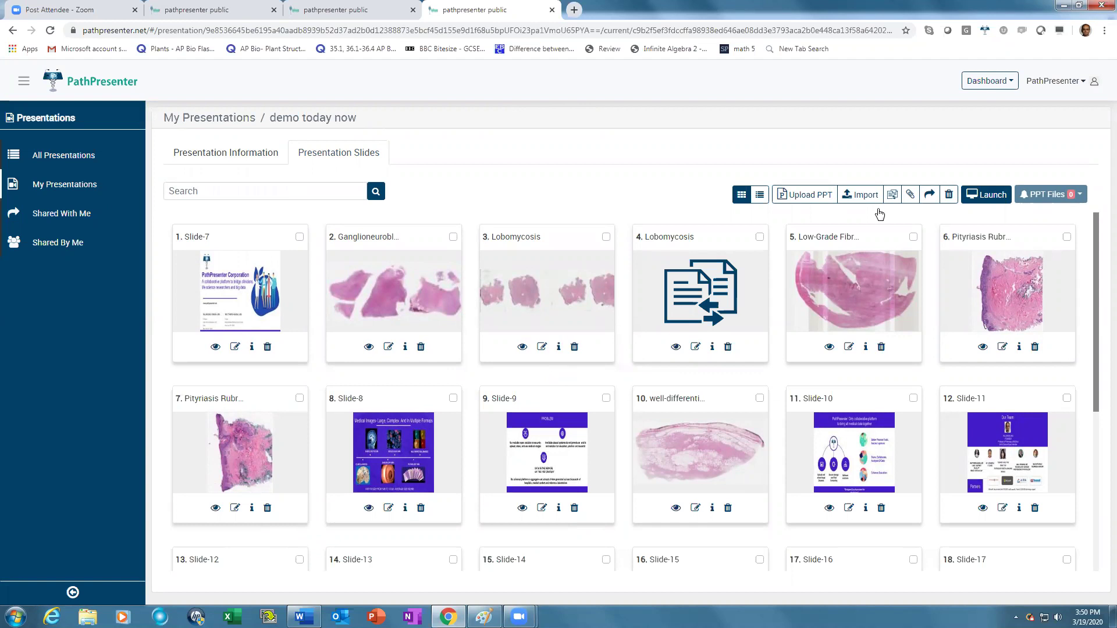
Launch the 'demo today now' presentation in the viewer in a new tab.
{"action": "left_click", "coordinate": [1001, 199]}
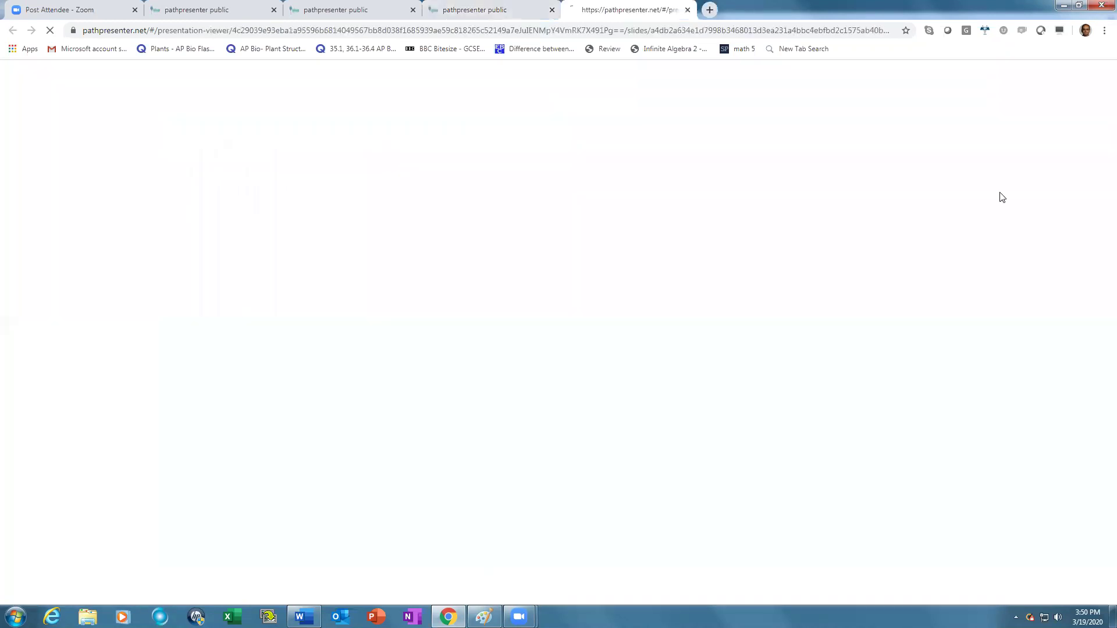